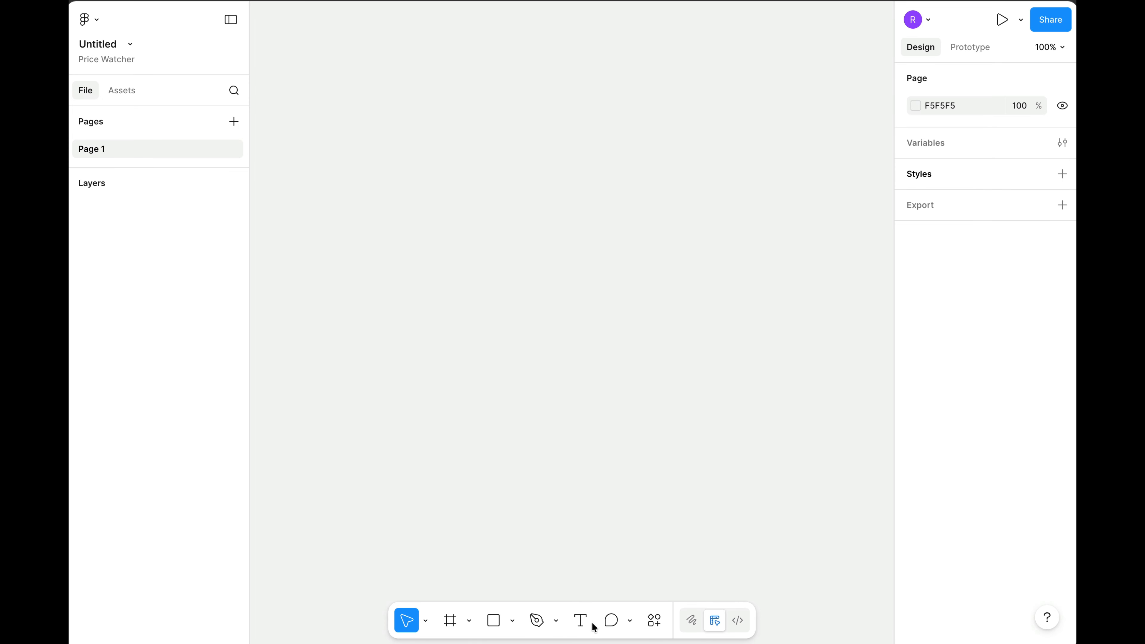
Create an iPhone 17 frame and move it to about X -234, Y 24 on the canvas
left_click(451, 621)
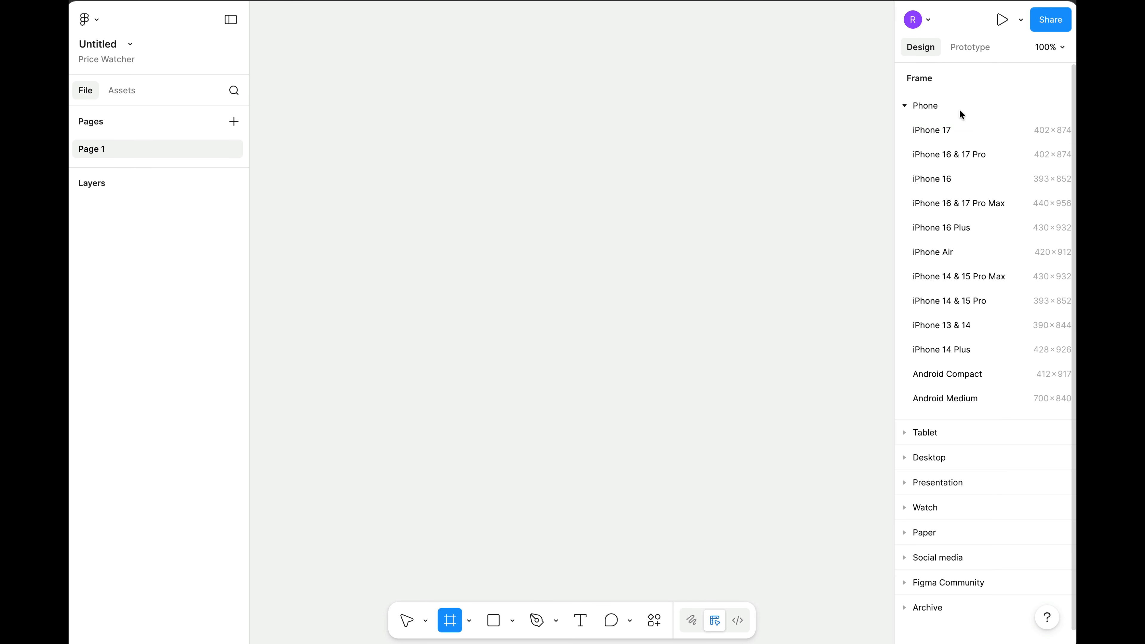
left_click(947, 132)
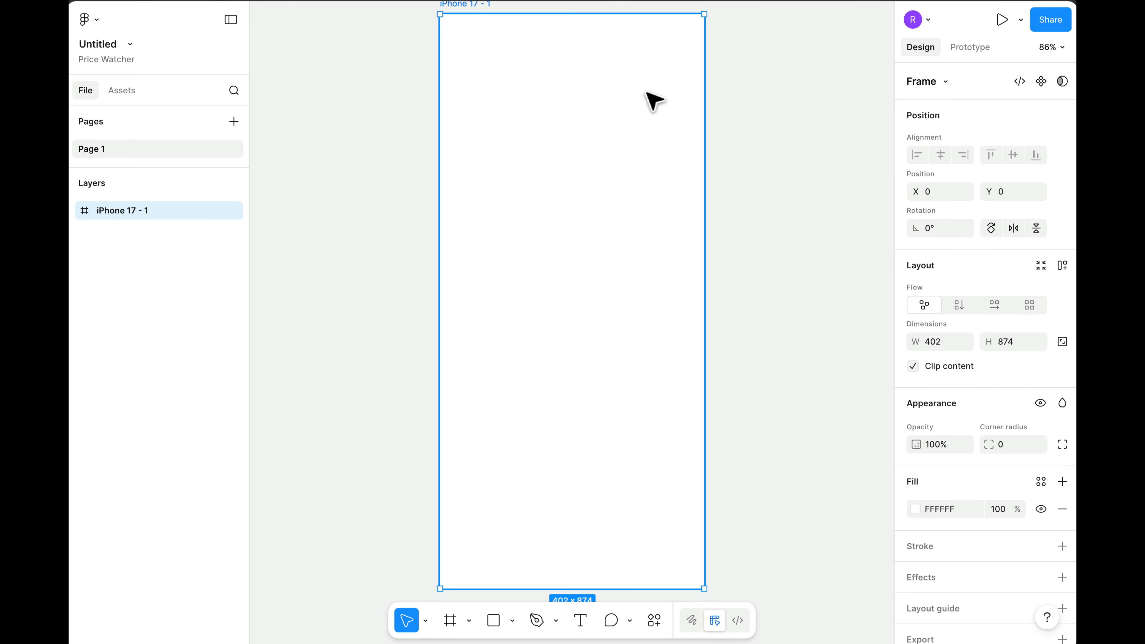
left_click_drag(658, 149, 677, 185)
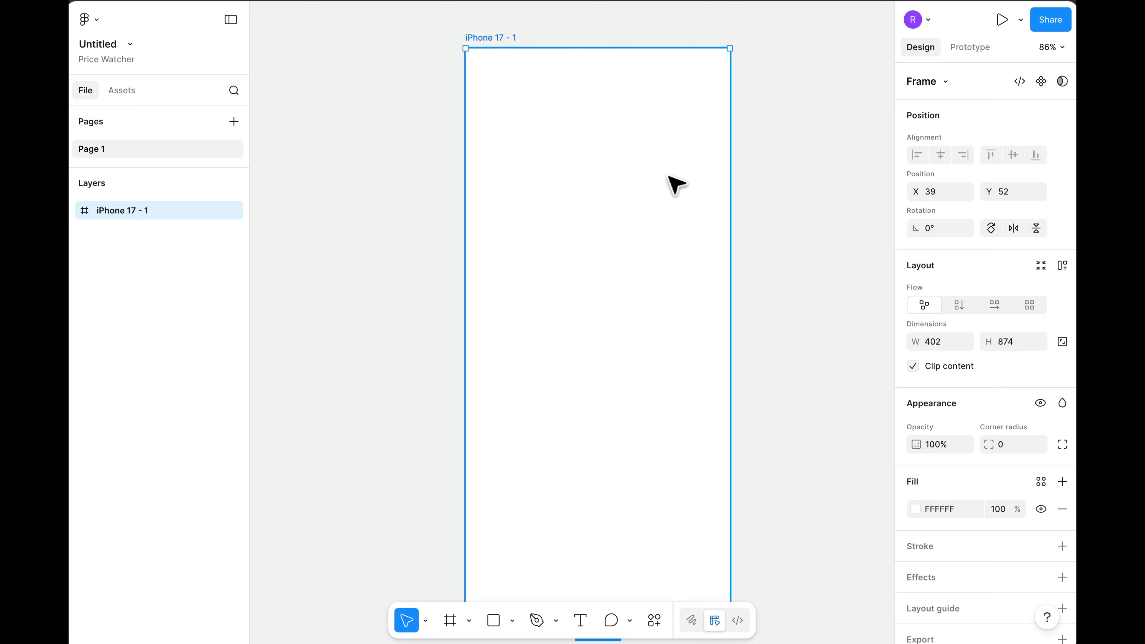
left_click_drag(610, 190, 438, 182)
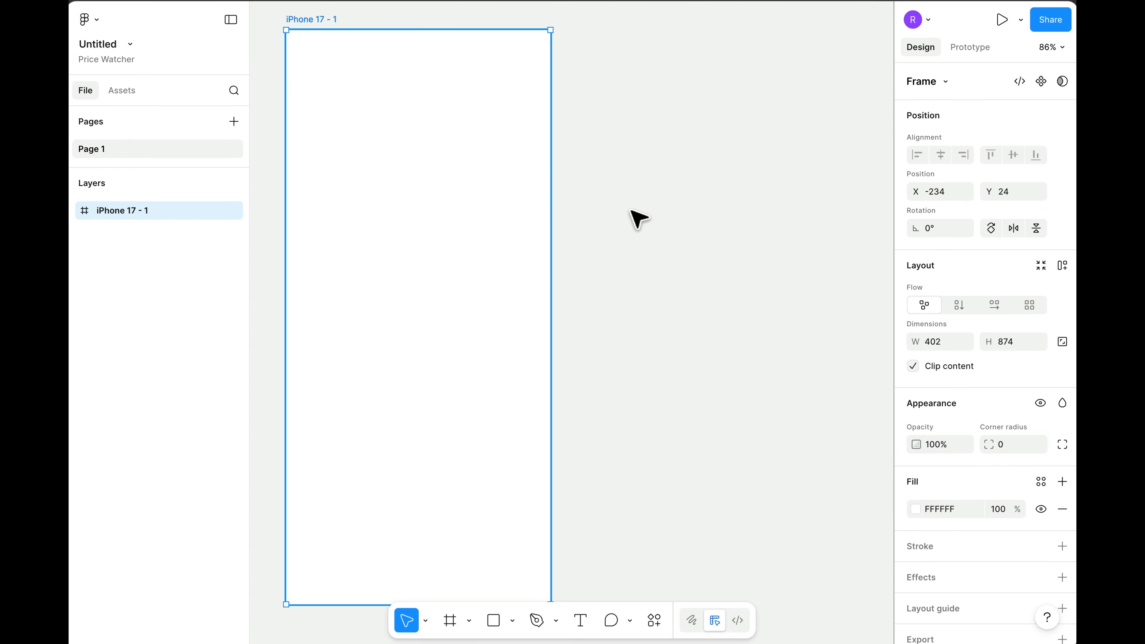
left_click(656, 217)
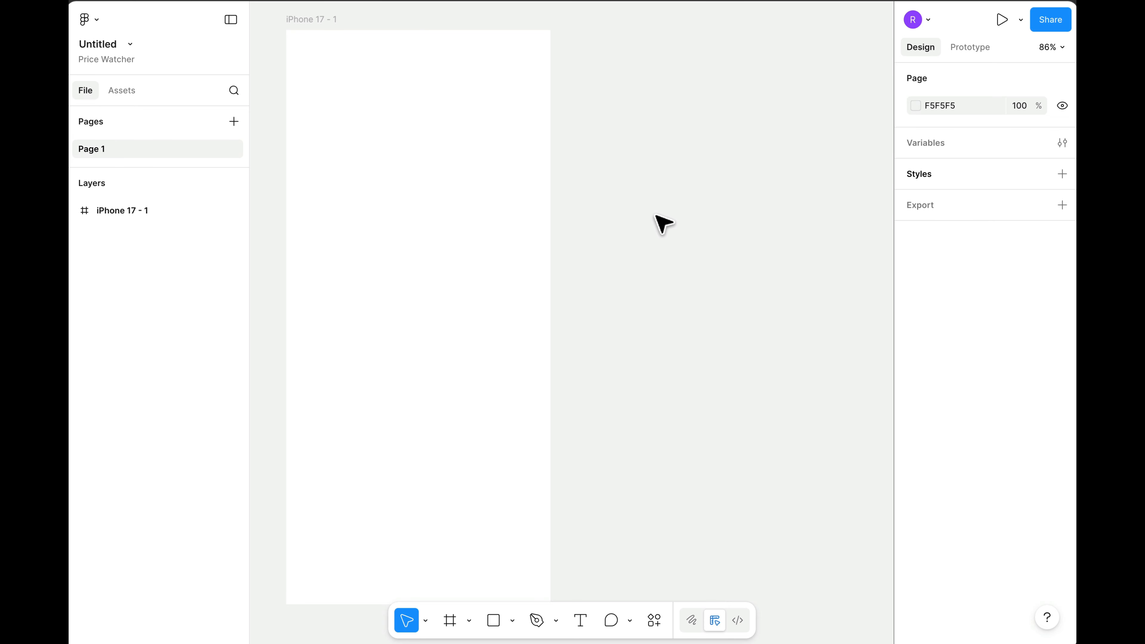
Add a second iPhone 17 frame and line it up beside the first at about X 222, Y 24
key("f")
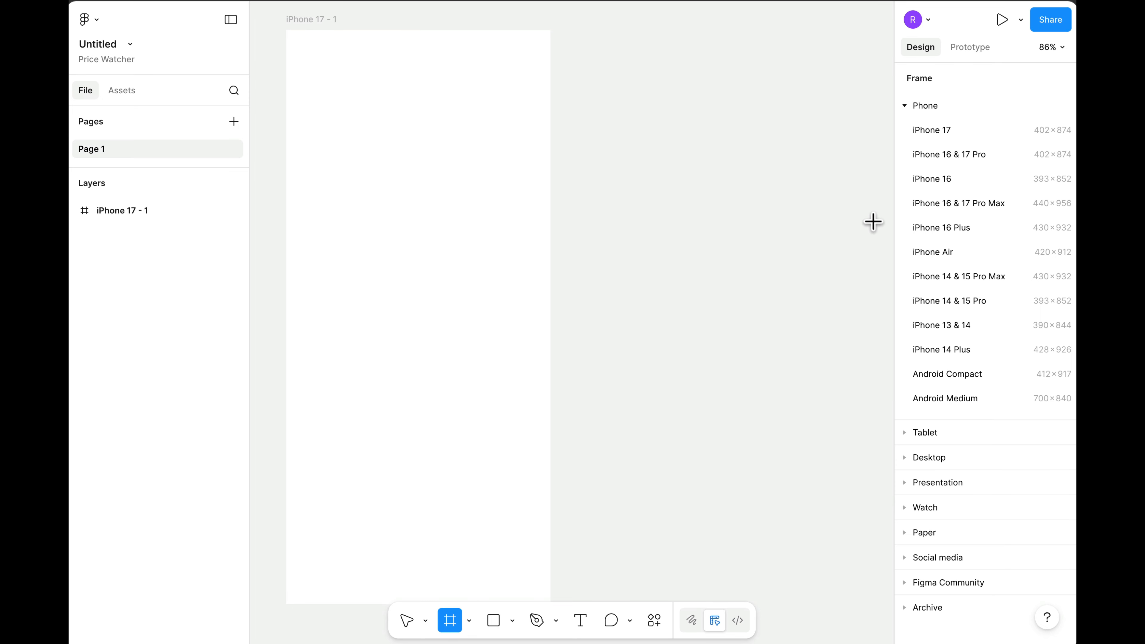
left_click(958, 129)
left_click(876, 144)
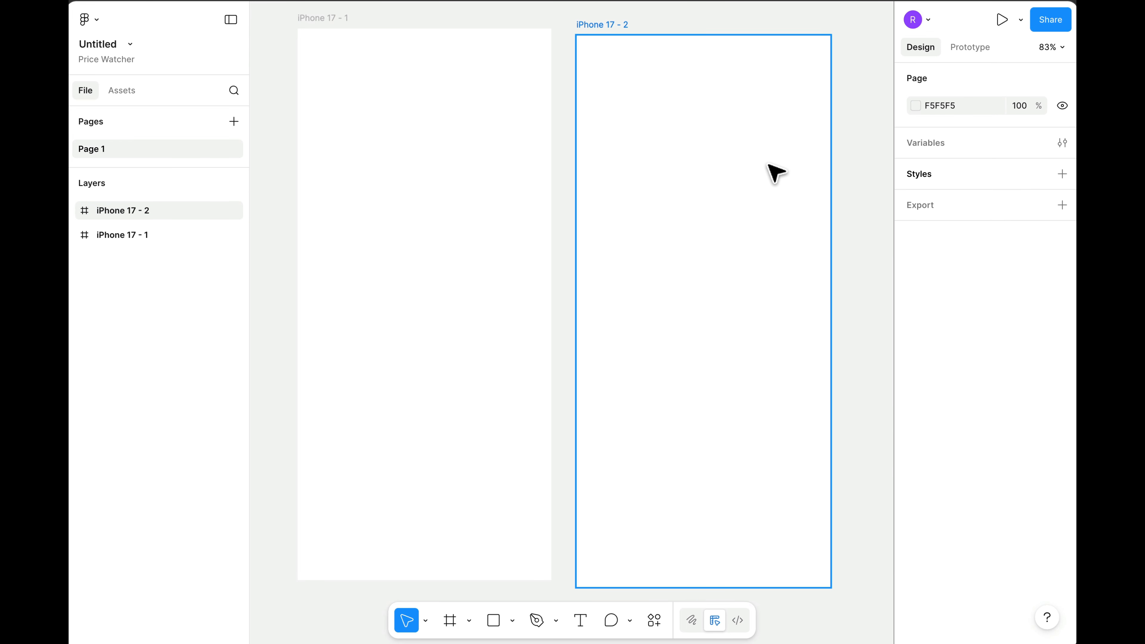
left_click_drag(772, 172, 780, 170)
left_click(881, 183)
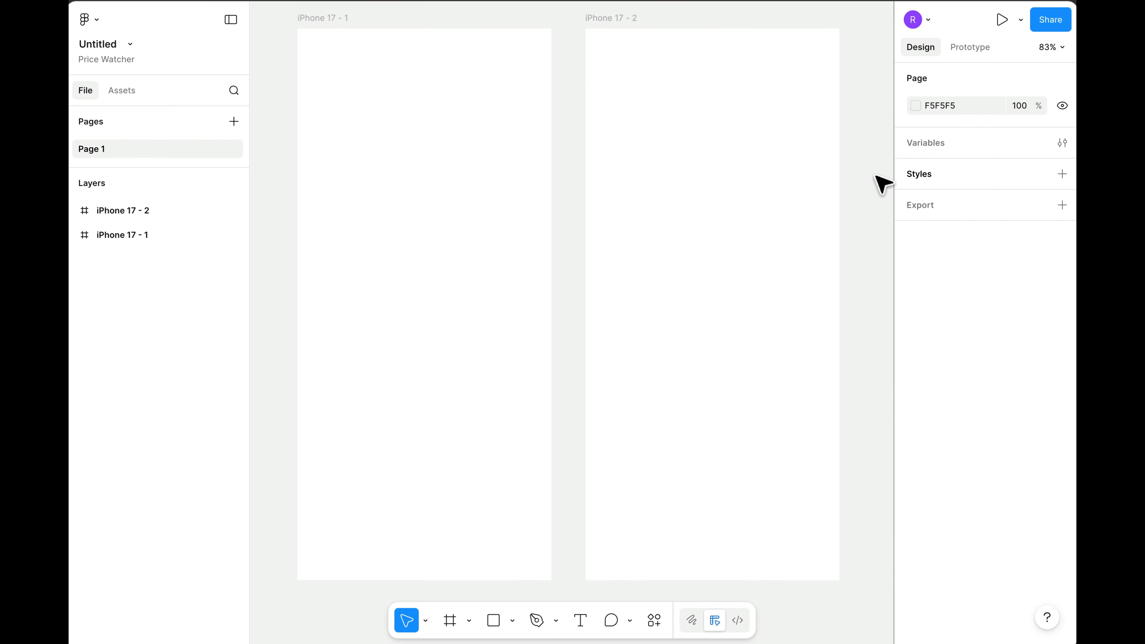
left_click(531, 169)
left_click(677, 180)
left_click(516, 174)
left_click(690, 177)
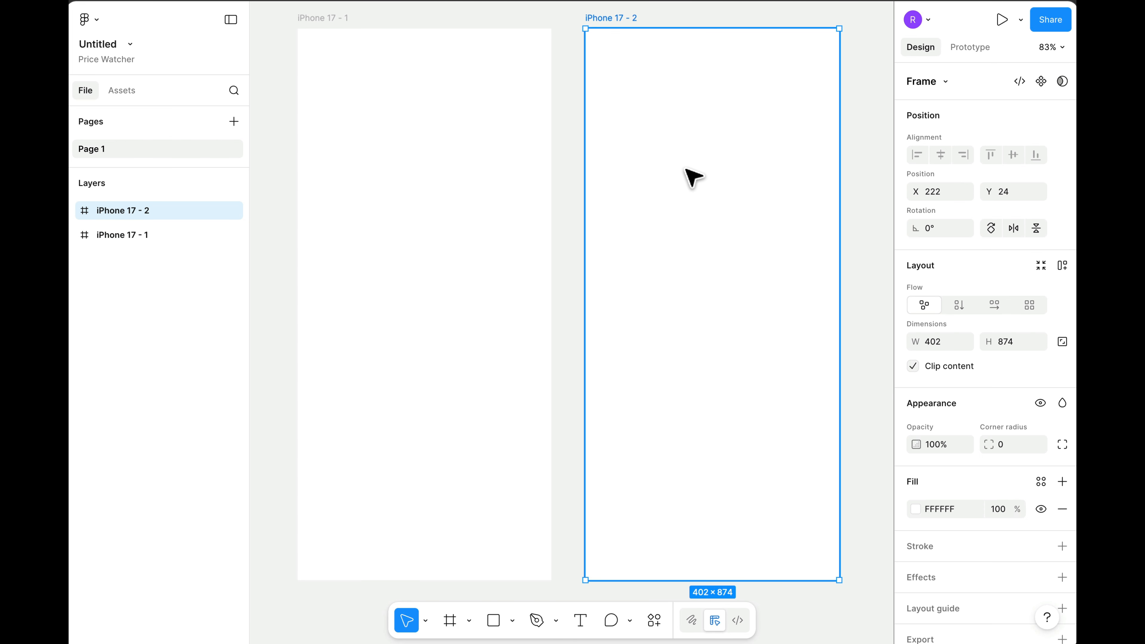
left_click(487, 168)
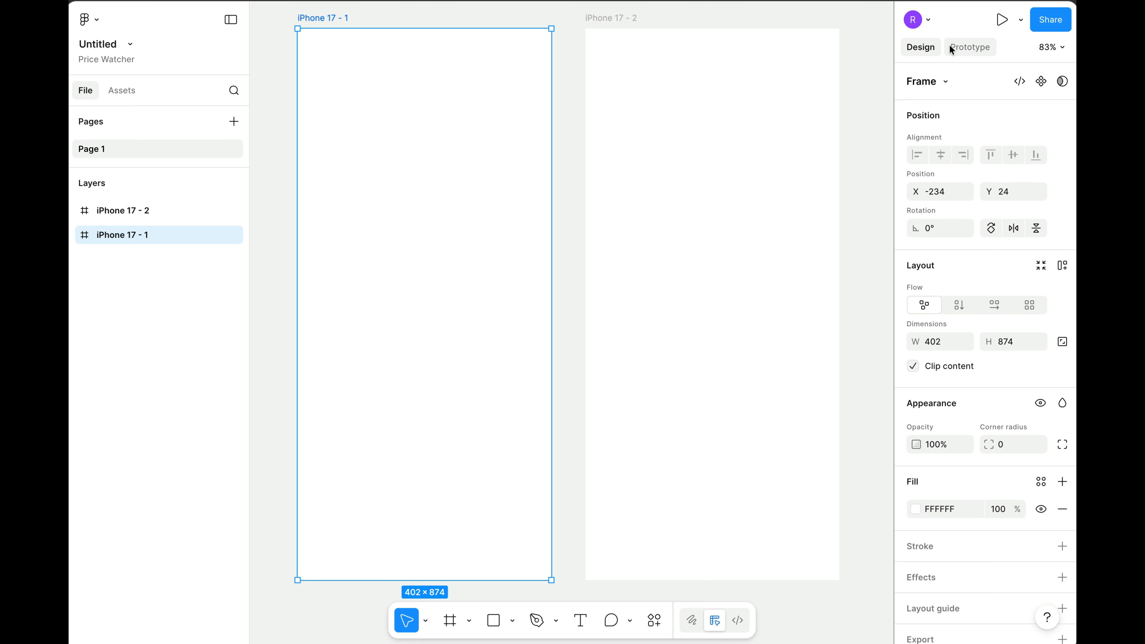
left_click(967, 48)
left_click(932, 48)
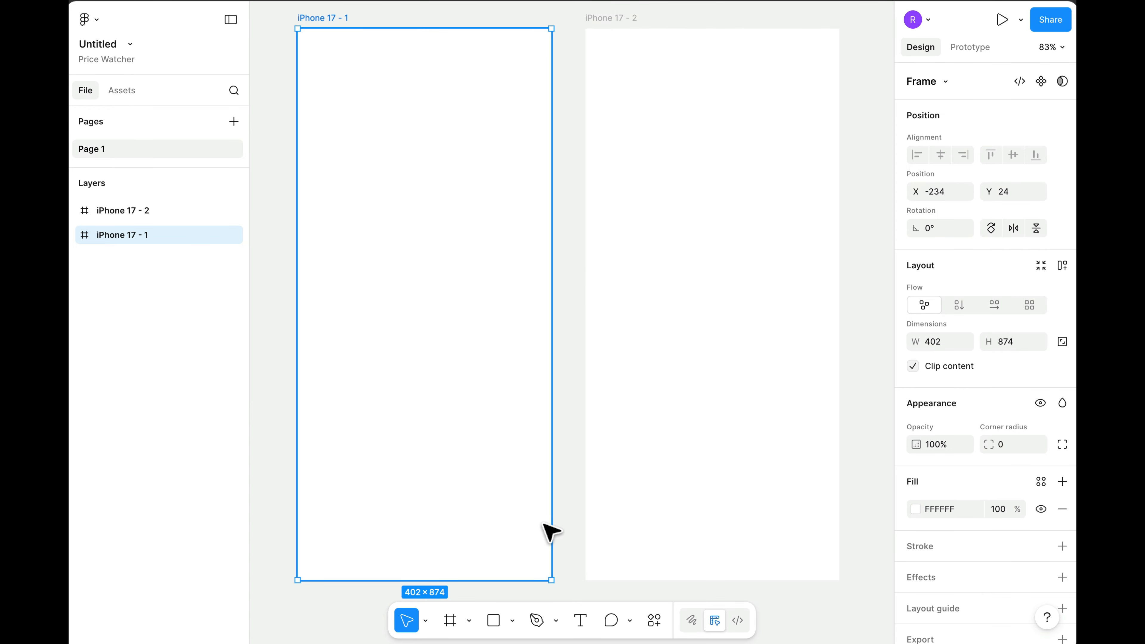
Draw a text box about 314 × 99 near the top of the first iPhone frame and enter "Hello"
left_click(580, 622)
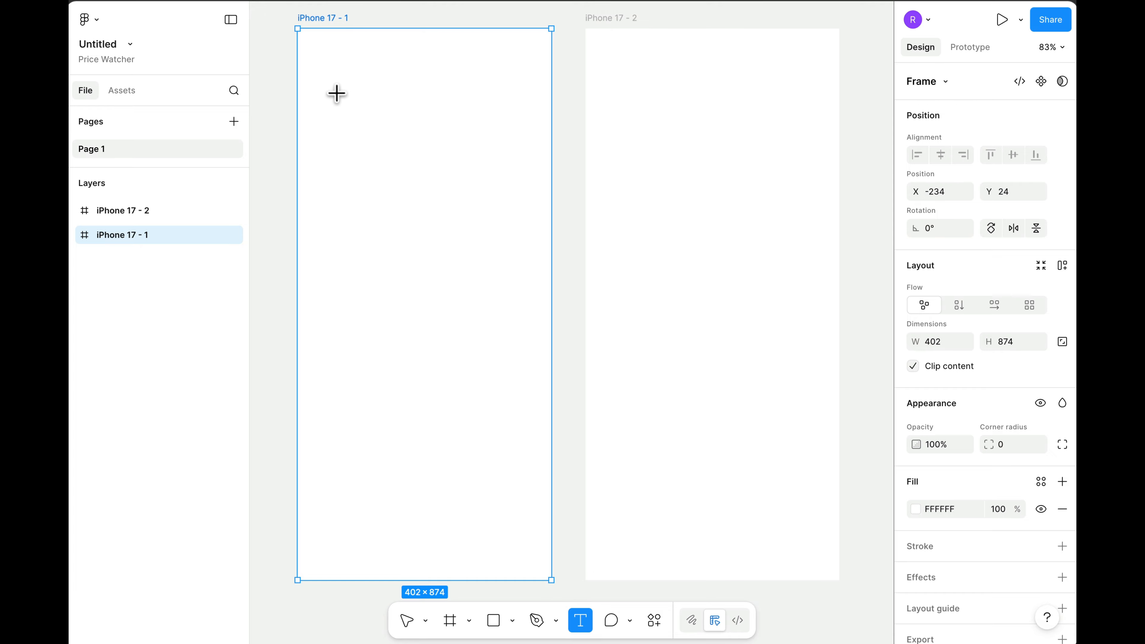
mouse_move(324, 80)
left_mouse_down()
mouse_move(488, 146)
mouse_move(522, 142)
left_mouse_up()
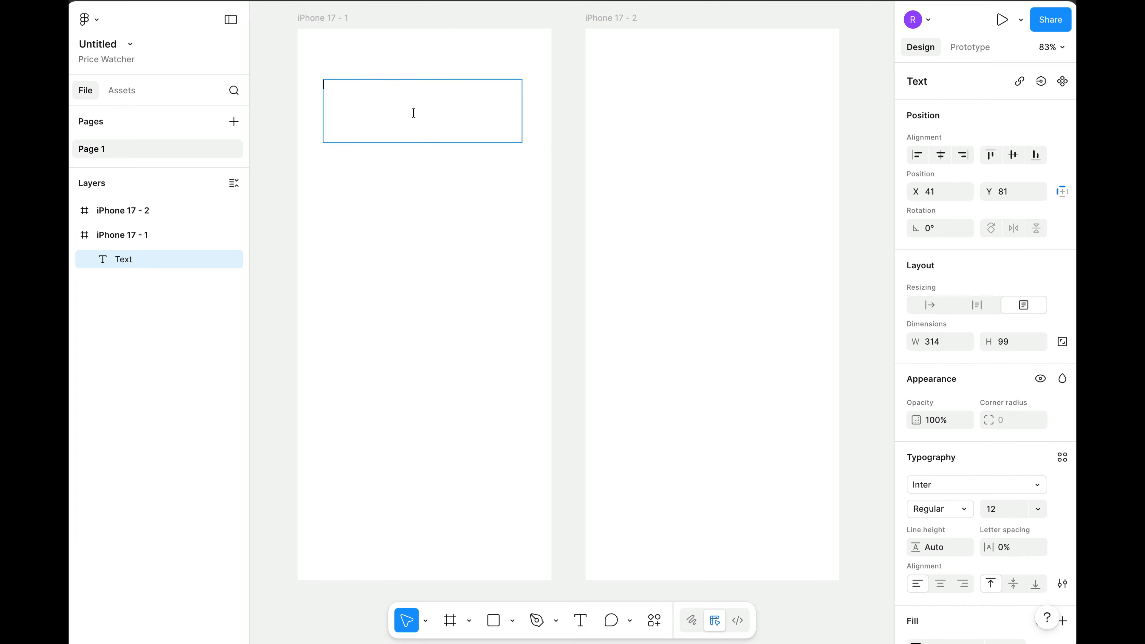
type("Hello")
key("Escape")
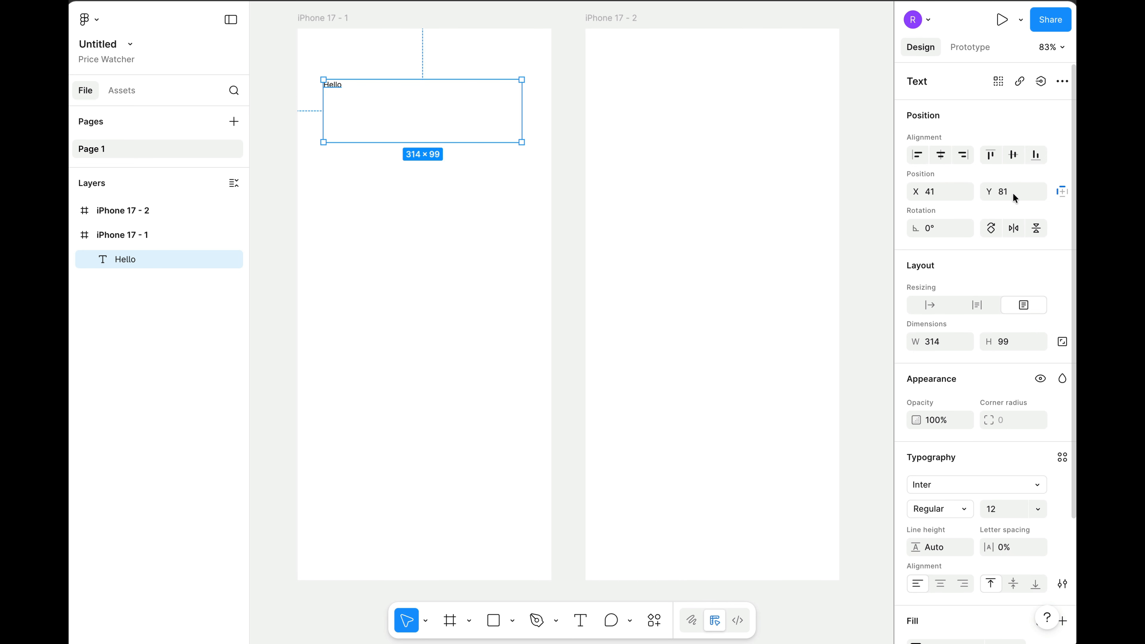
Set the font size of the "Hello" text to 40
scroll(1020, 307, "down", 3)
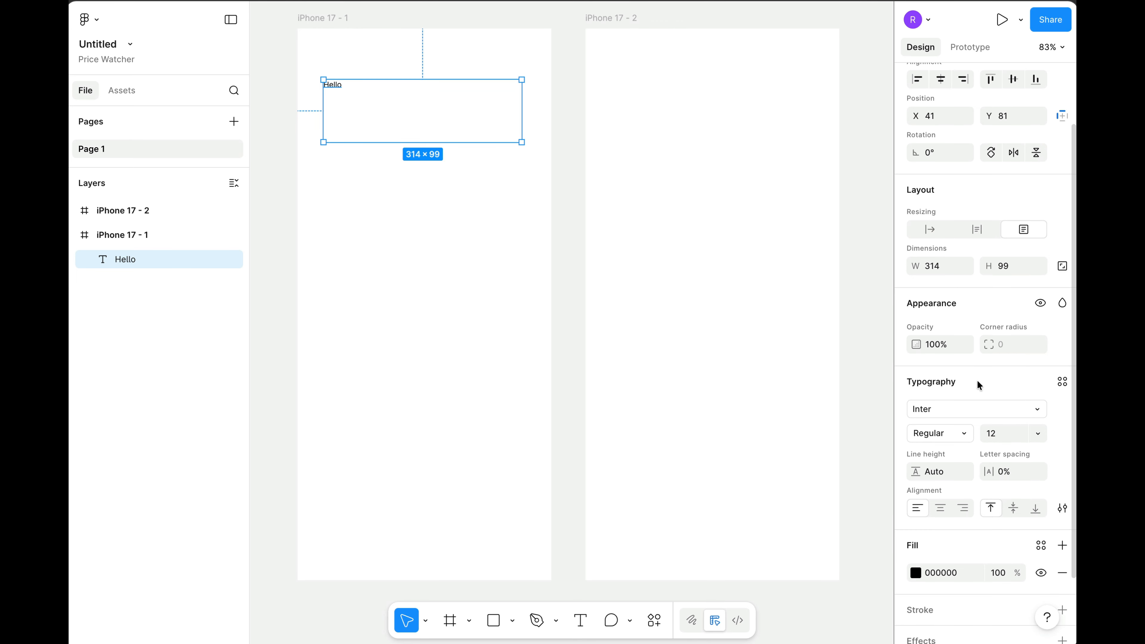
left_click(1037, 433)
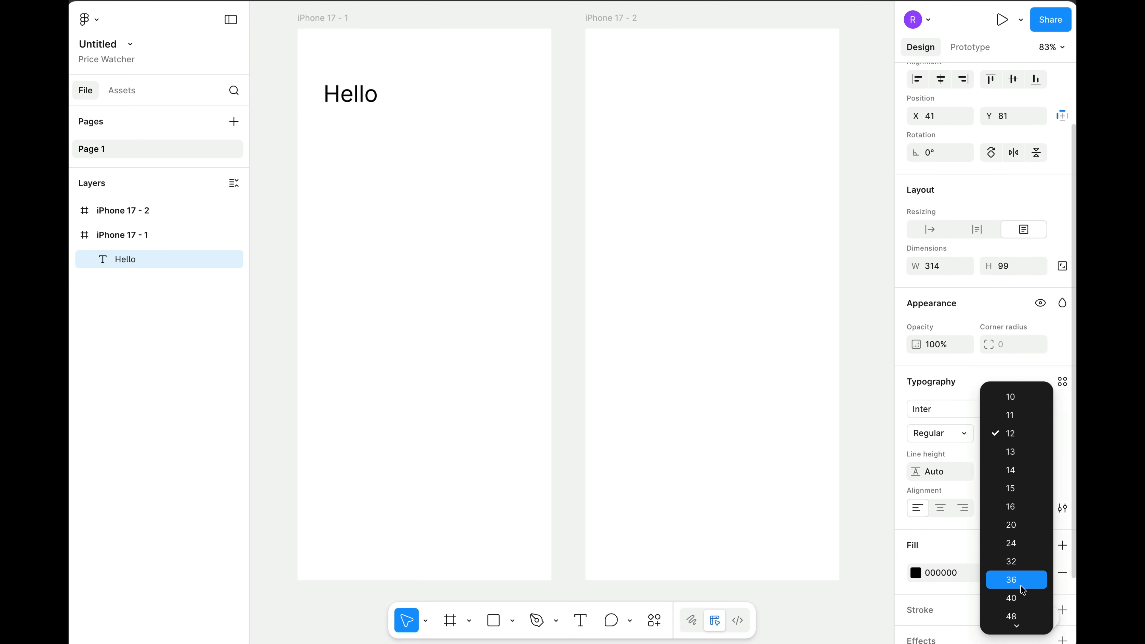
left_click(1026, 599)
Change the "Hello" text's fill to red and move the text up slightly to about X 44, Y 63
scroll(1055, 435, "down", 2)
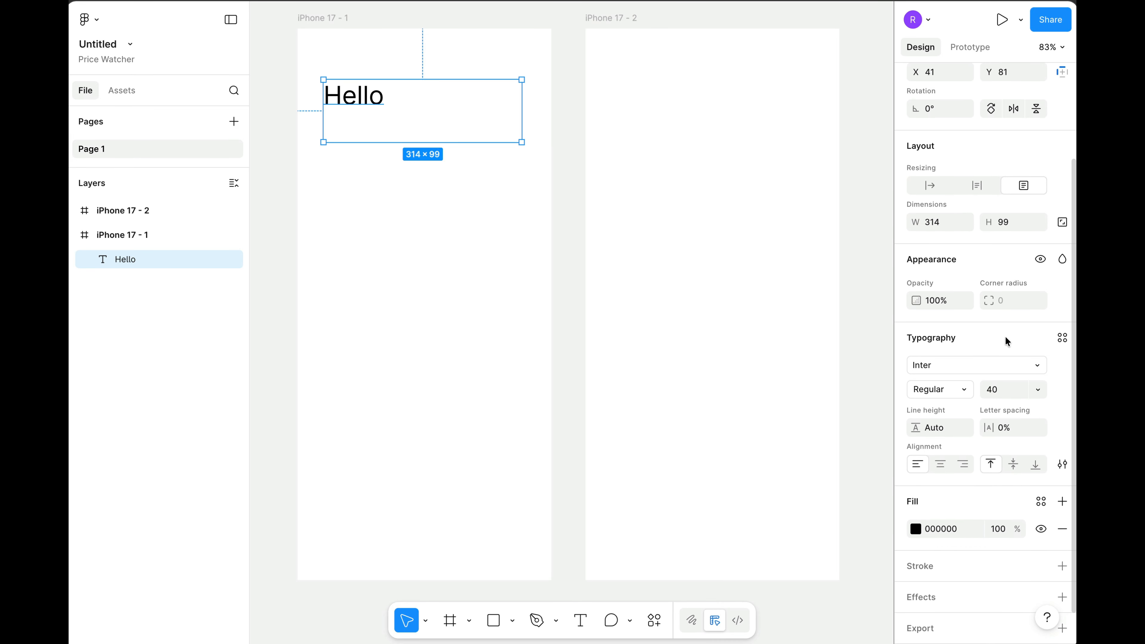
scroll(991, 336, "down", 1)
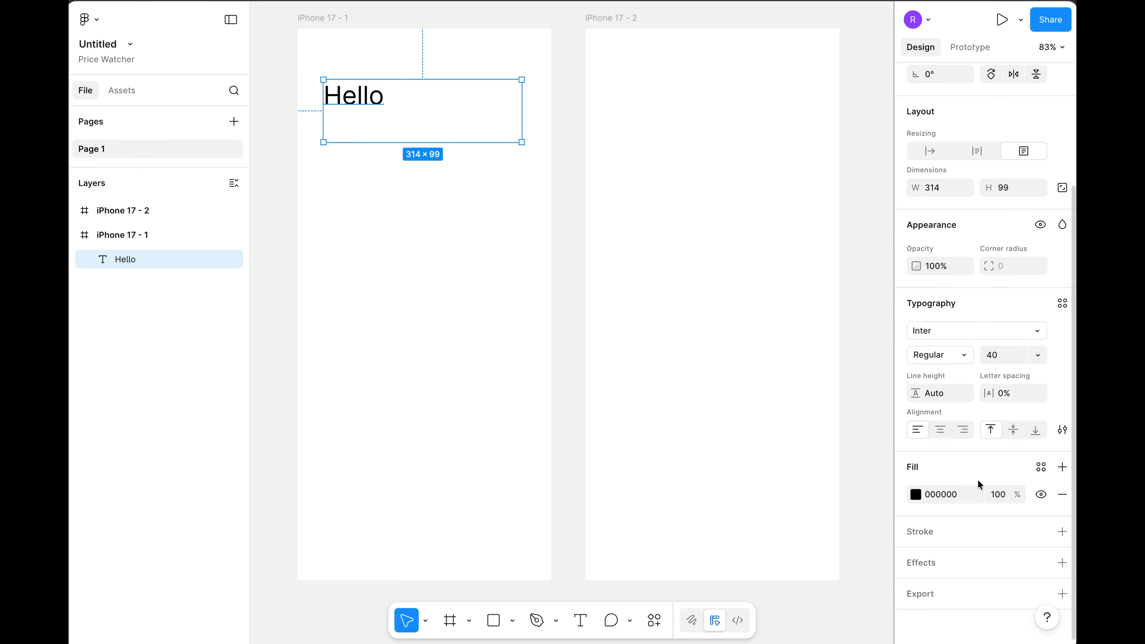
left_click(915, 495)
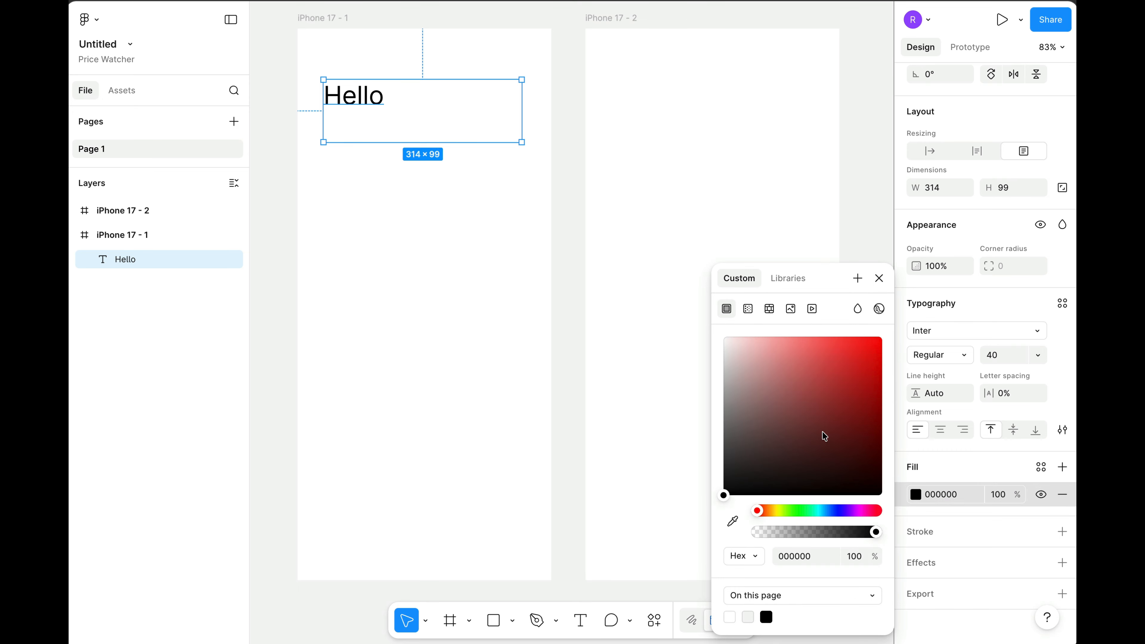
left_click_drag(823, 431, 890, 357)
left_click(490, 210)
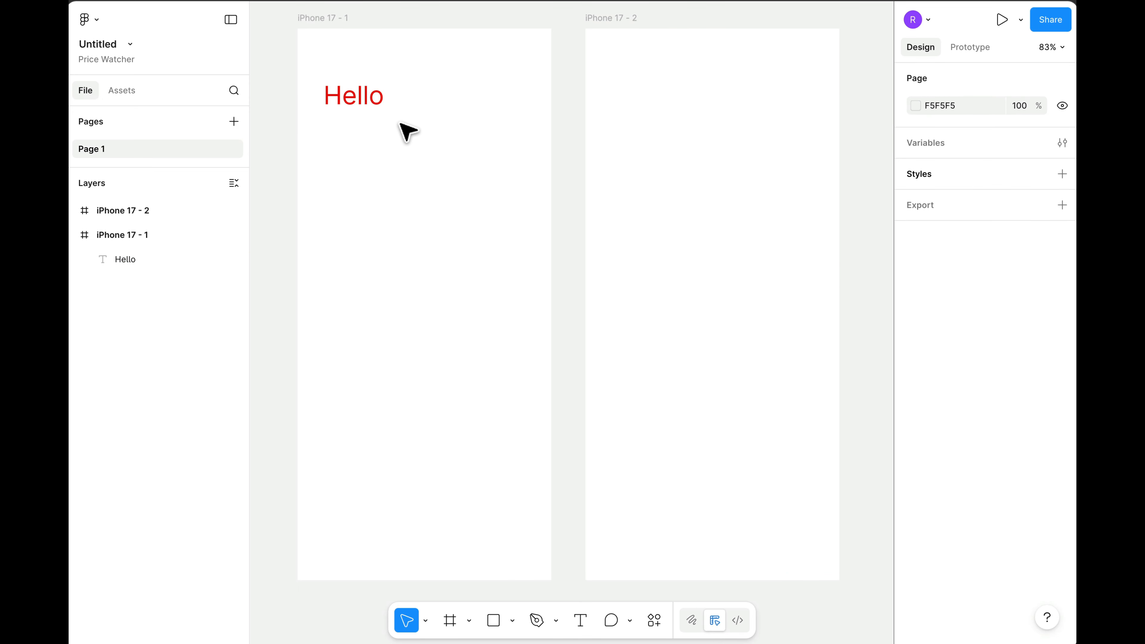
mouse_move(383, 113)
left_mouse_down()
mouse_move(405, 122)
mouse_move(390, 102)
left_mouse_up()
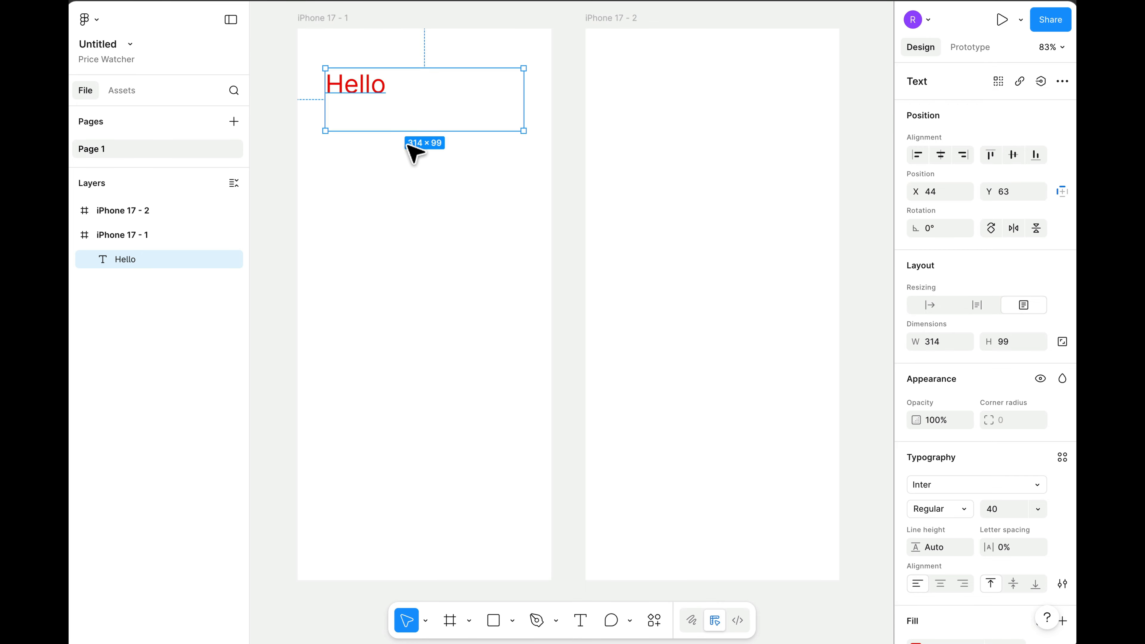
left_click(514, 363)
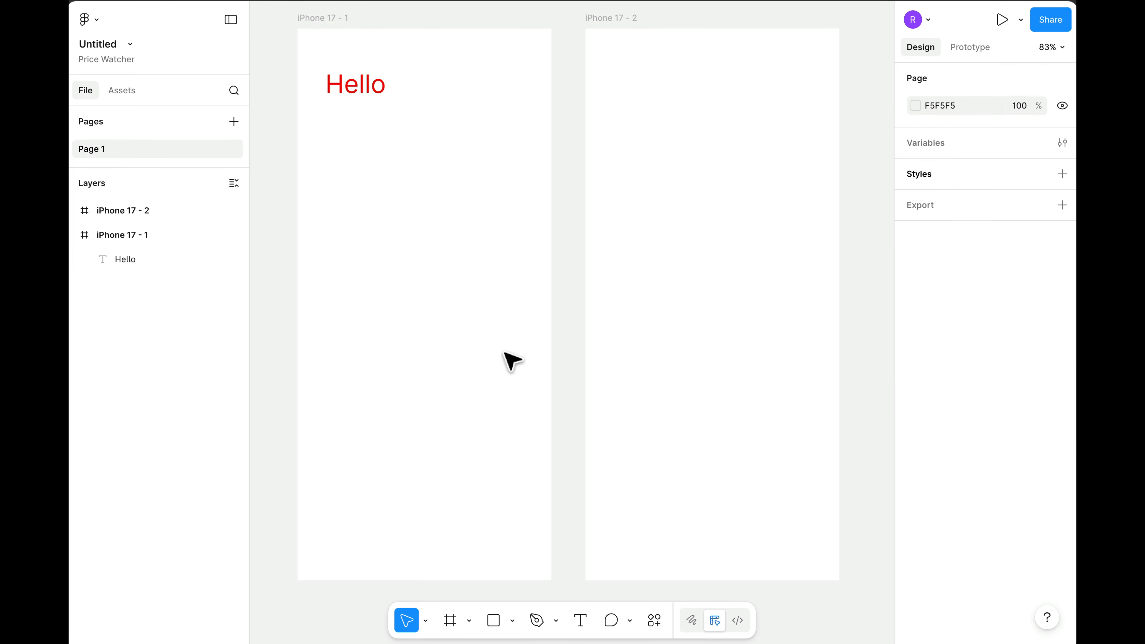
Draw a button rectangle about 329 × 75 near the bottom of the first iPhone frame
left_click(493, 621)
mouse_move(321, 506)
left_mouse_down()
mouse_move(503, 572)
mouse_move(542, 568)
left_mouse_up()
left_click(492, 482)
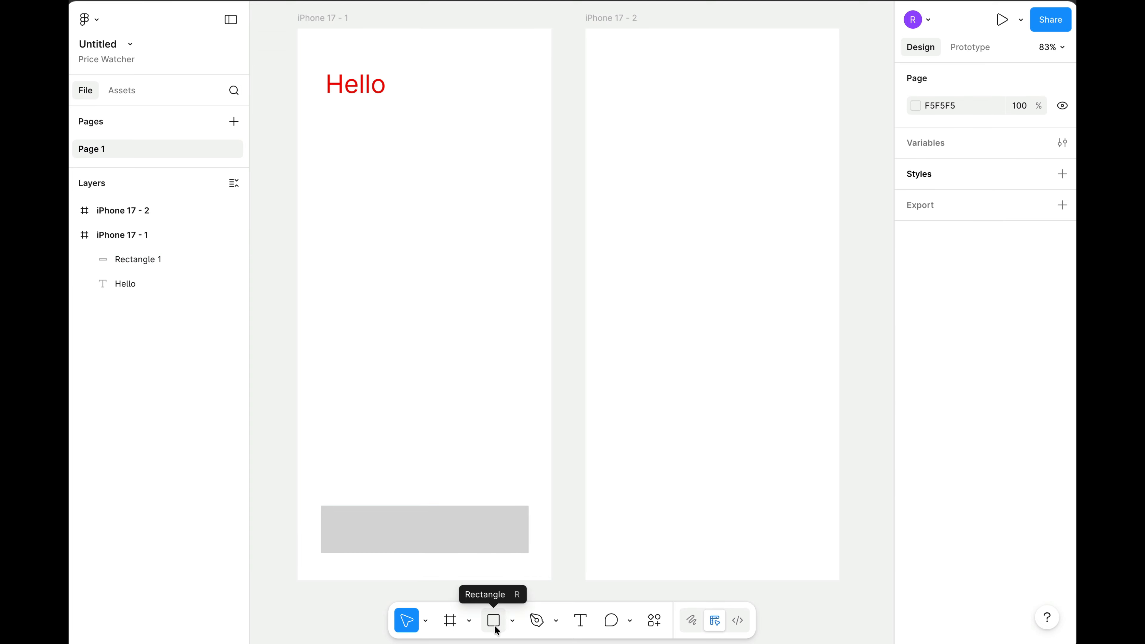
left_click(418, 526)
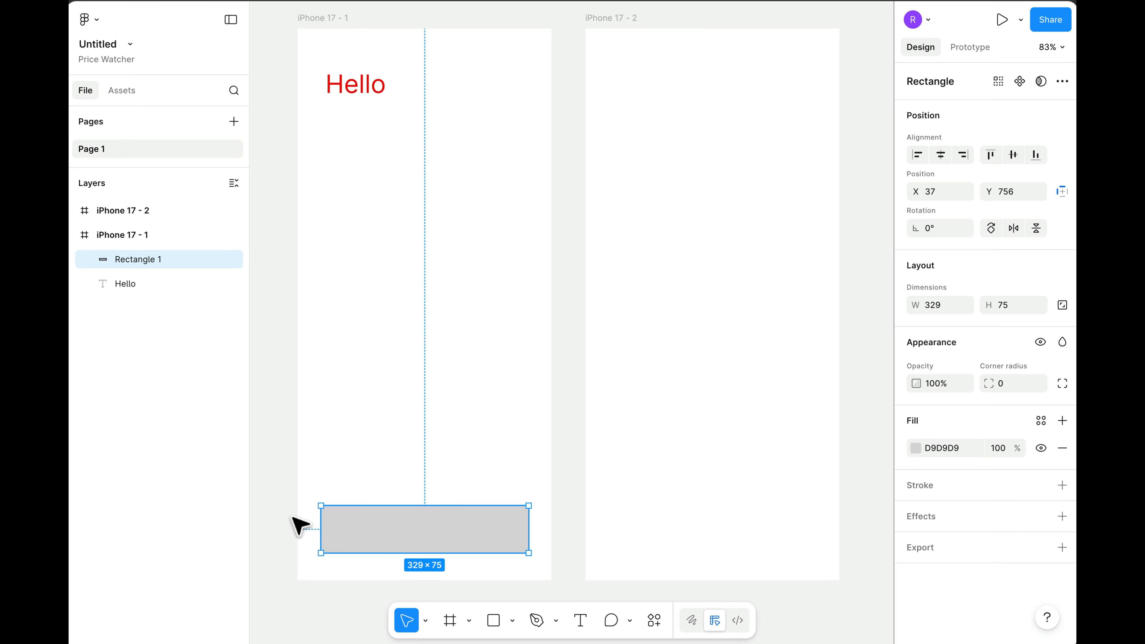
Add a "Reserve Spot" text label to the first iPhone frame and center it on the grey rectangle
left_click(580, 621)
left_click(356, 410)
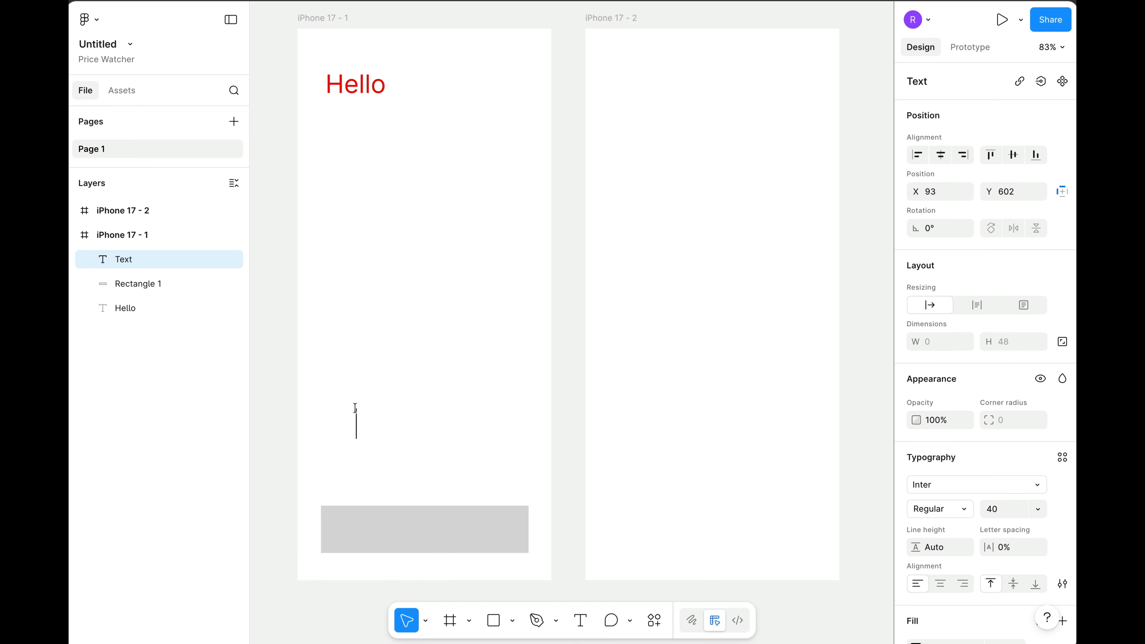
type("Reser")
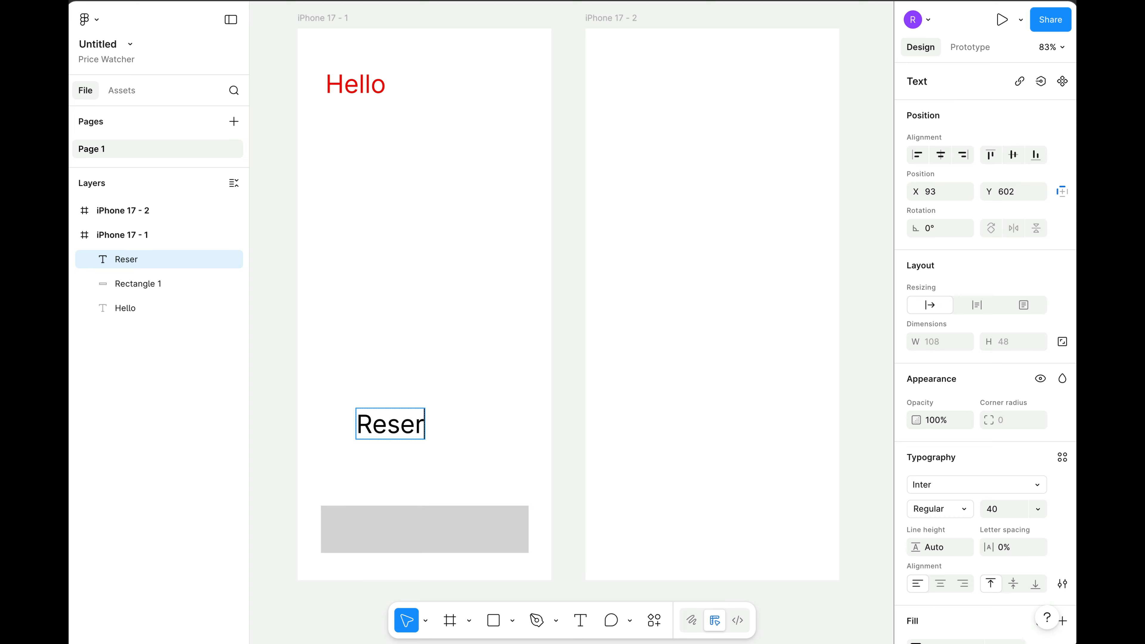
type("ve Spot")
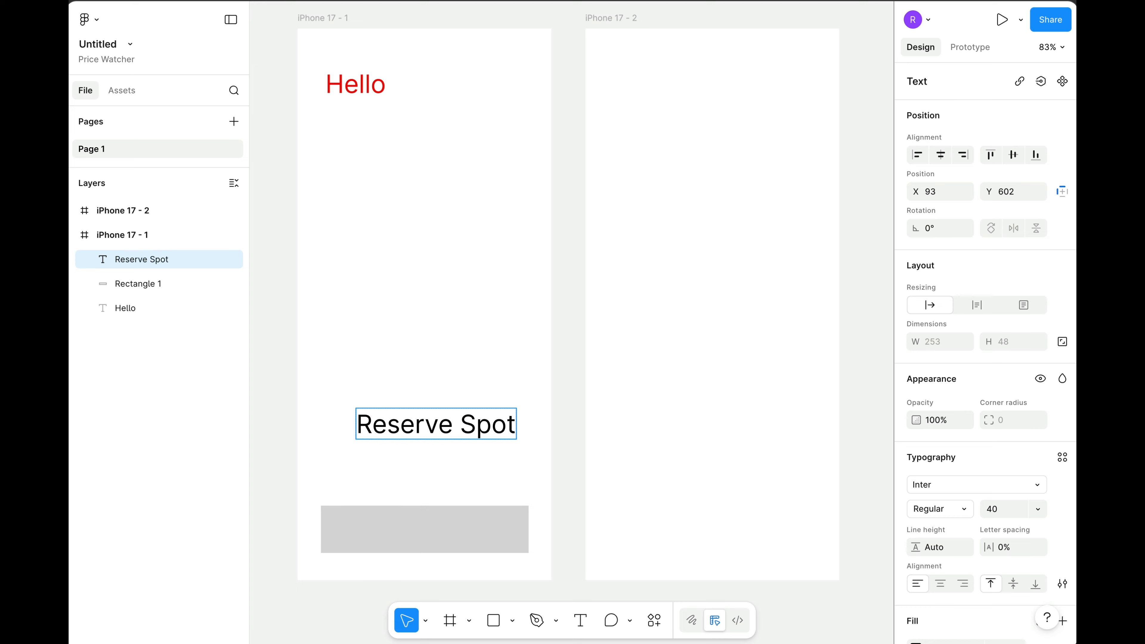
key("Escape")
left_click_drag(410, 431, 418, 541)
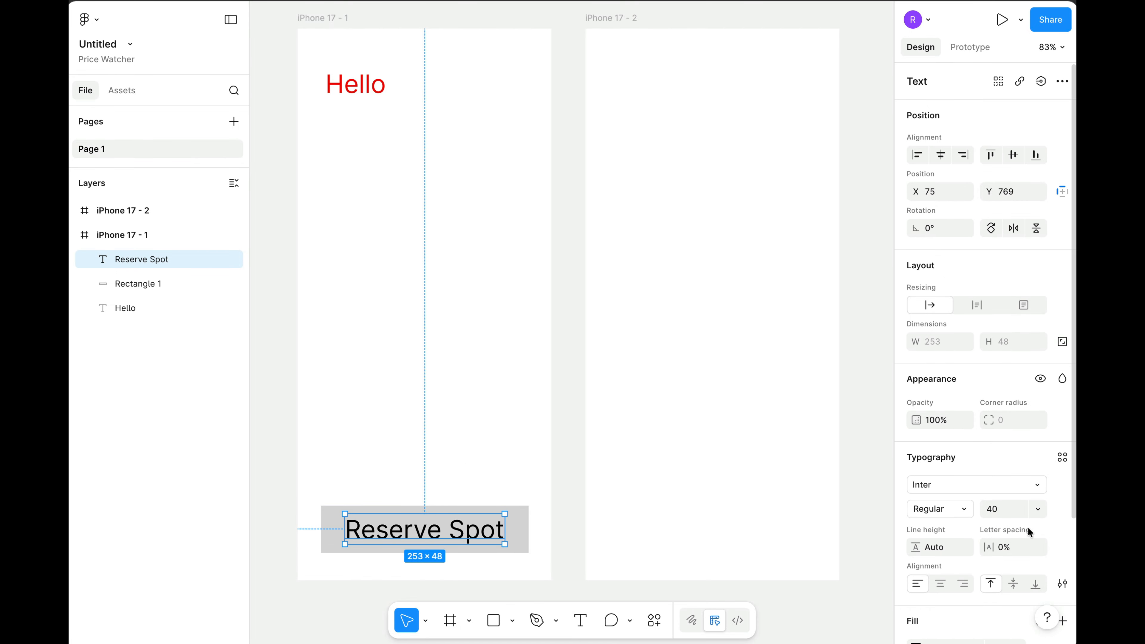
Set the "Reserve Spot" label's font size to 24 and center it again on the rectangle
left_click(1038, 508)
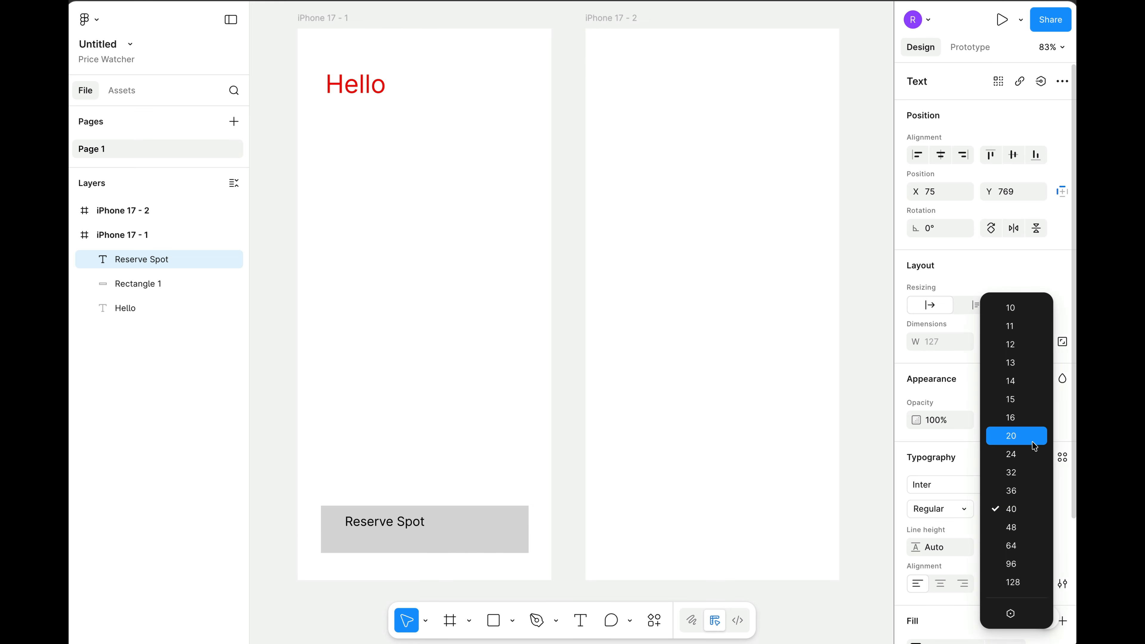
left_click(1033, 453)
left_click(542, 470)
left_click_drag(430, 527, 460, 537)
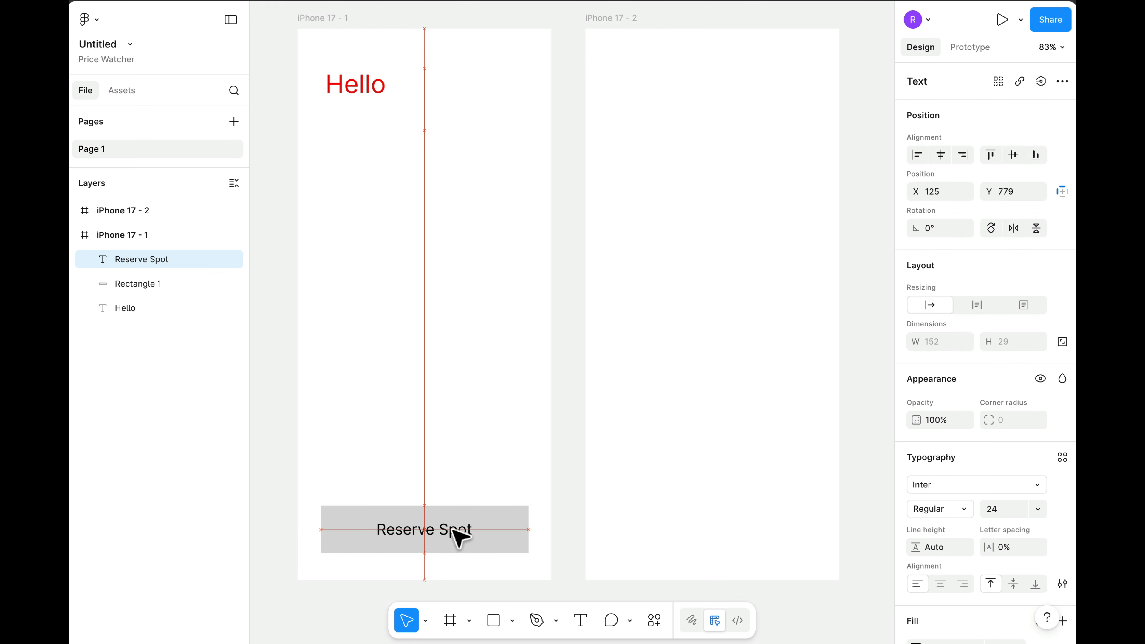
Make the "Reserve Spot" label's font weight Bold
left_click(959, 515)
left_click(953, 563)
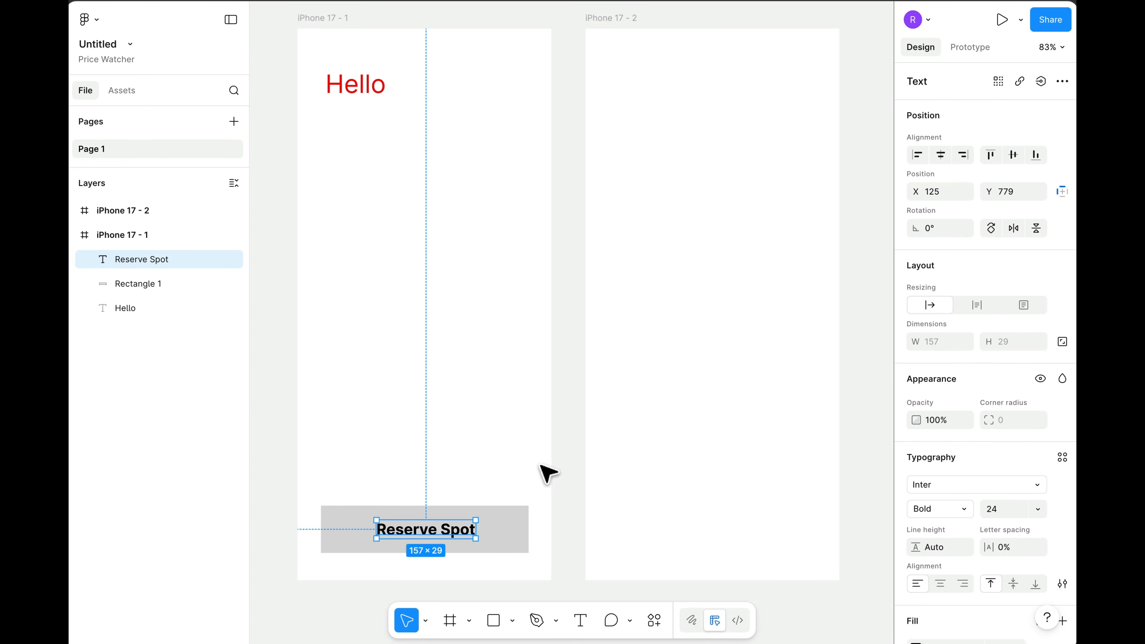
left_click(545, 471)
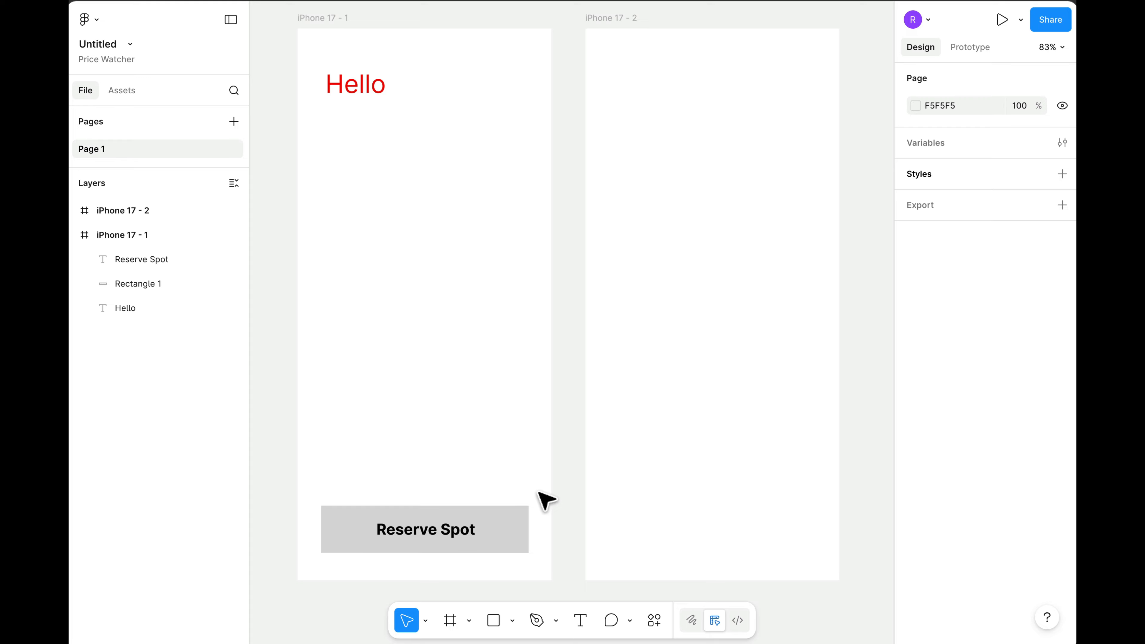
Group the "Reserve Spot" label and its background rectangle into a single button
left_click_drag(539, 492, 305, 562)
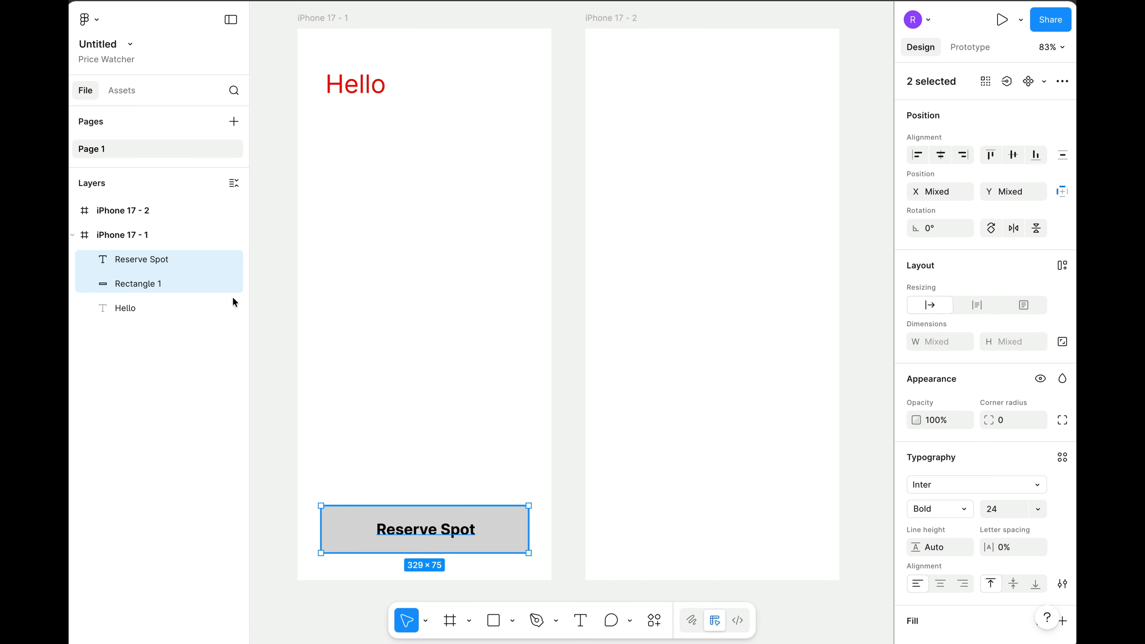
right_click(475, 514)
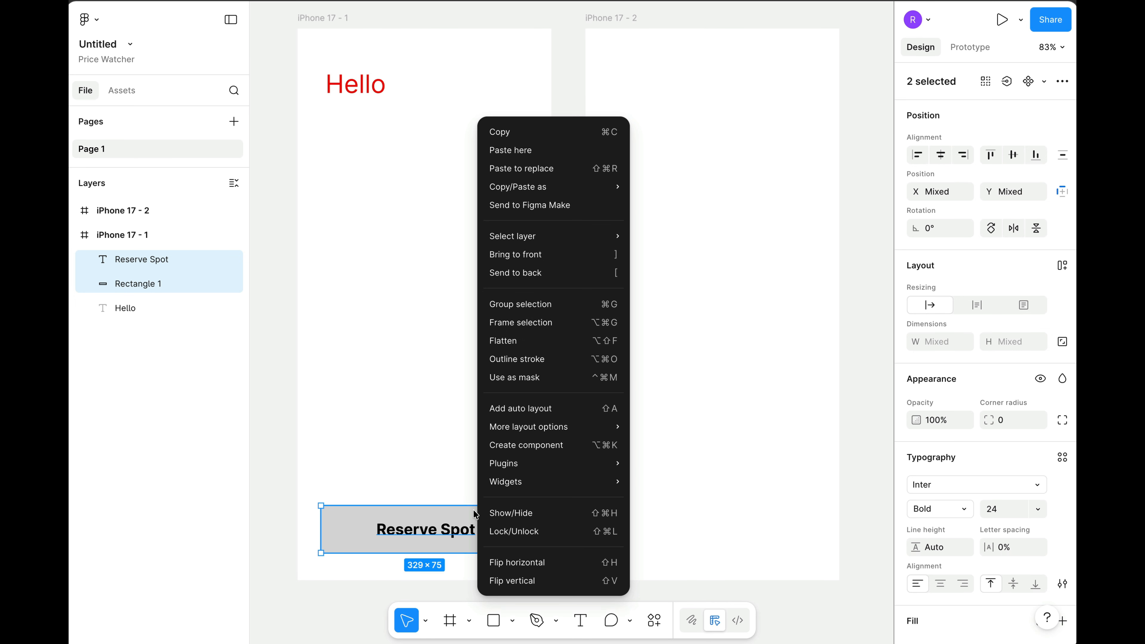
left_click(541, 310)
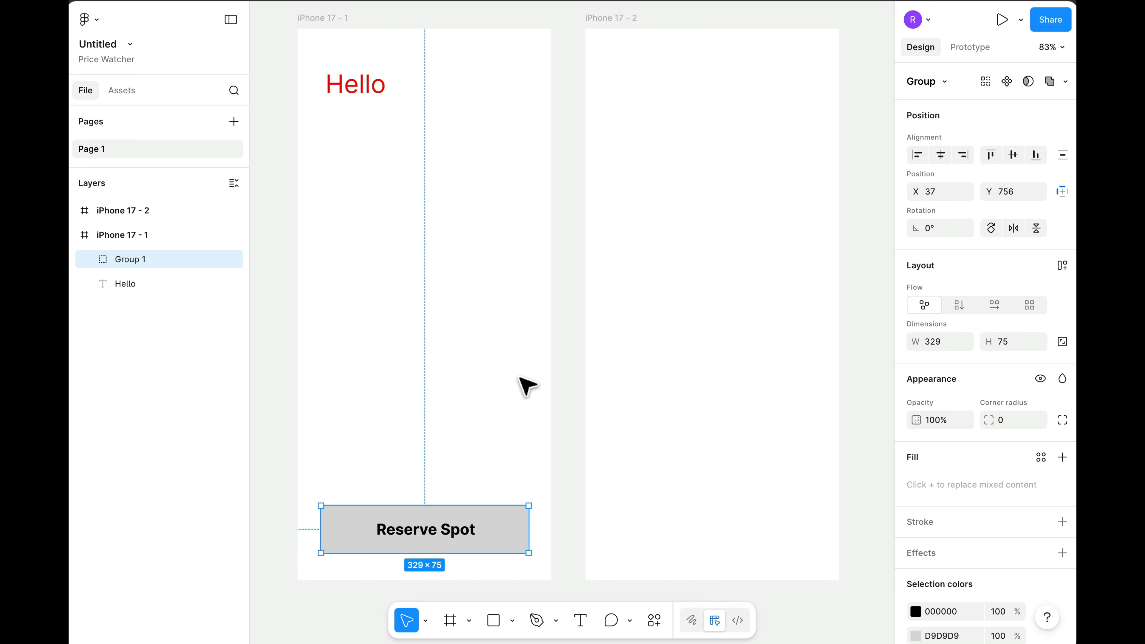
Move the "Reserve Spot" button group slightly lower in the first iPhone frame, to about Y 760
left_click(530, 468)
left_click_drag(527, 510, 492, 518)
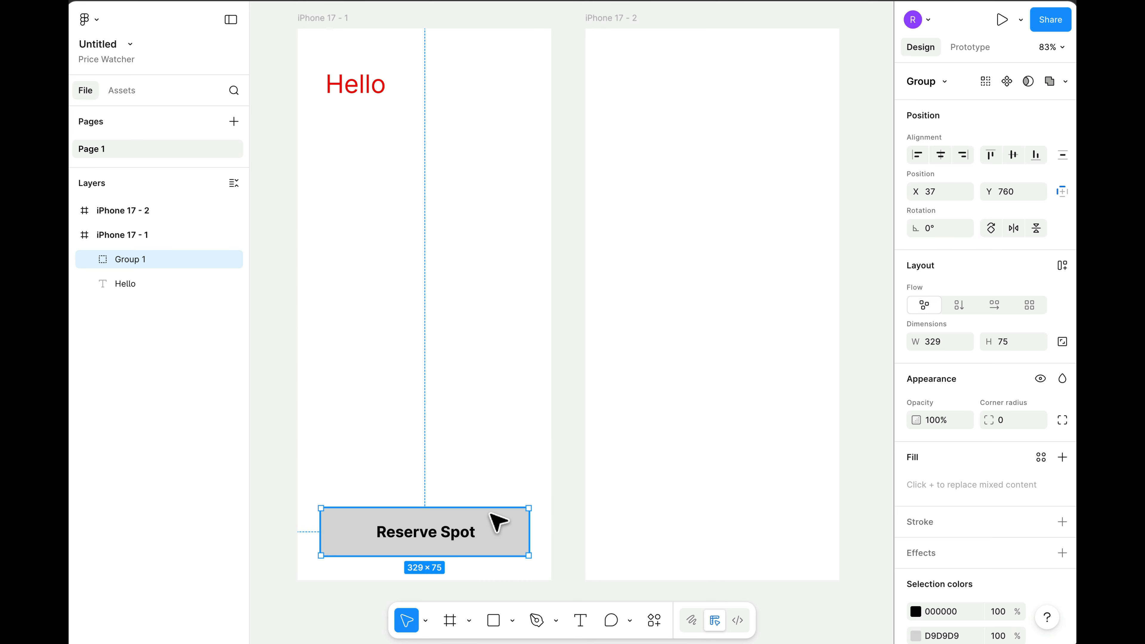
left_click(370, 248)
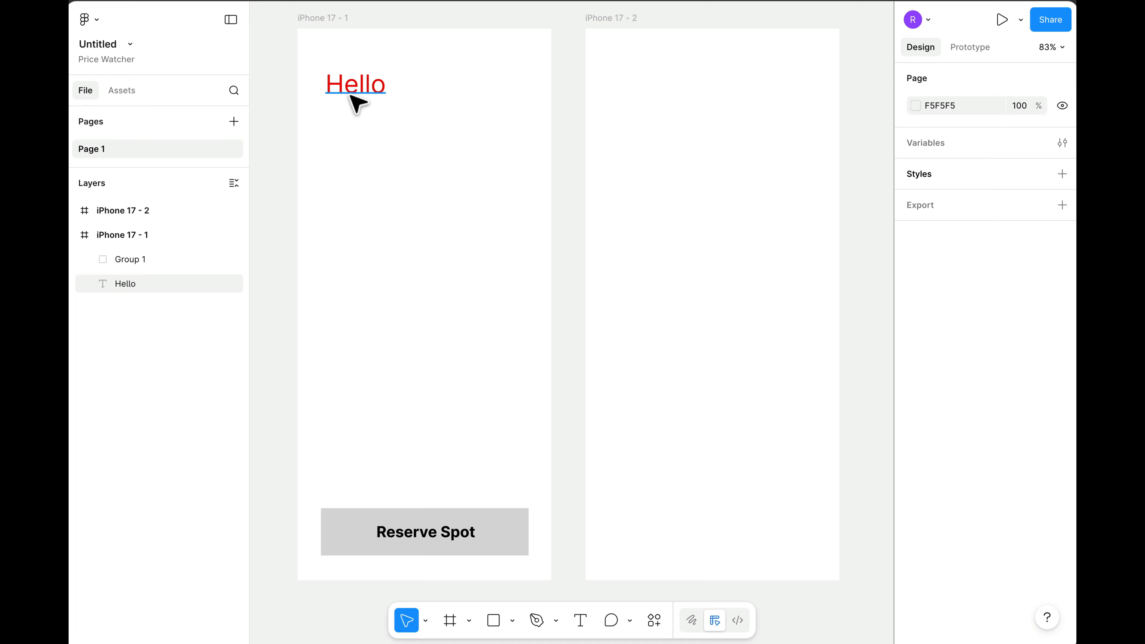
Move the red "Hello" heading lower and near the horizontal center of the first iPhone frame
left_click_drag(356, 104, 431, 218)
left_click(450, 309)
left_click(465, 528)
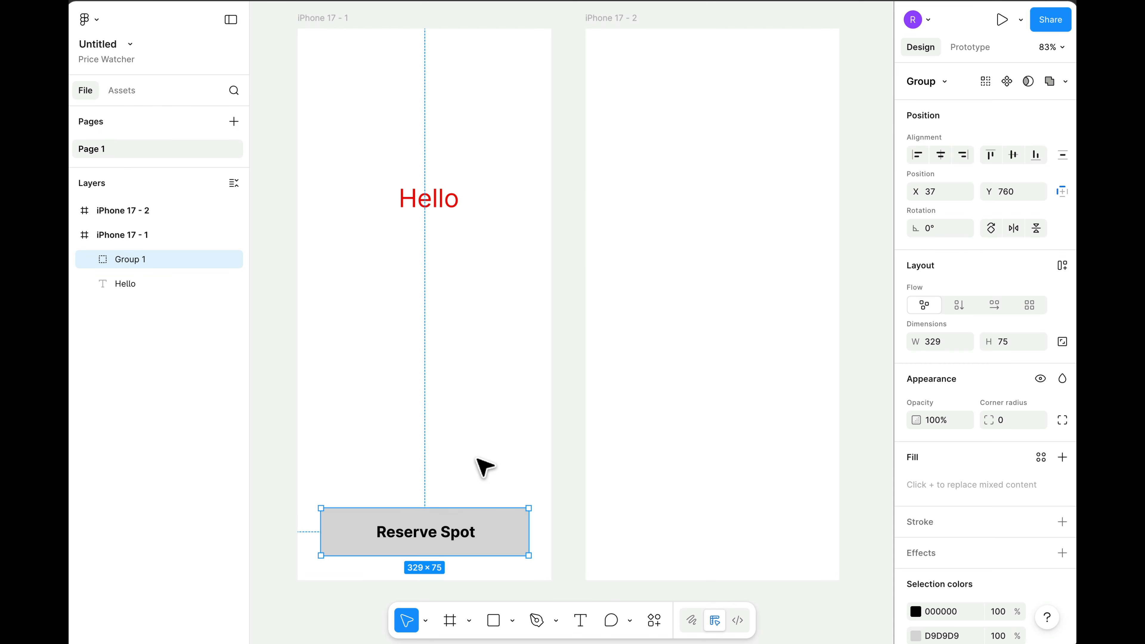
left_click(487, 467)
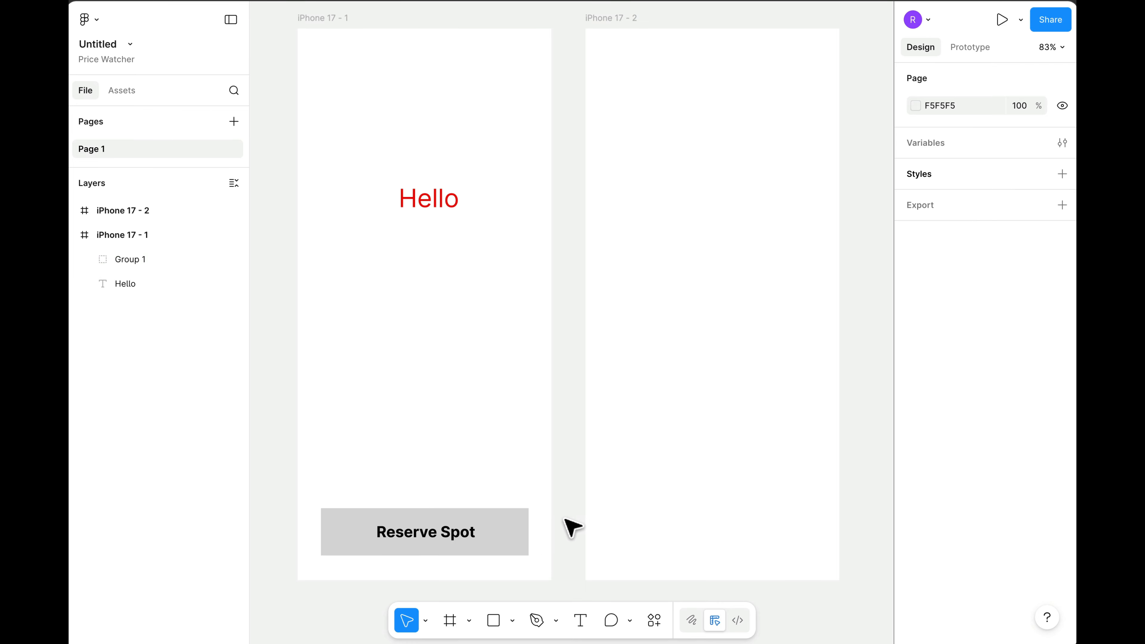
Add a two-line text reading "Welcome to the second screen." in the upper part of the second iPhone frame
left_click(731, 373)
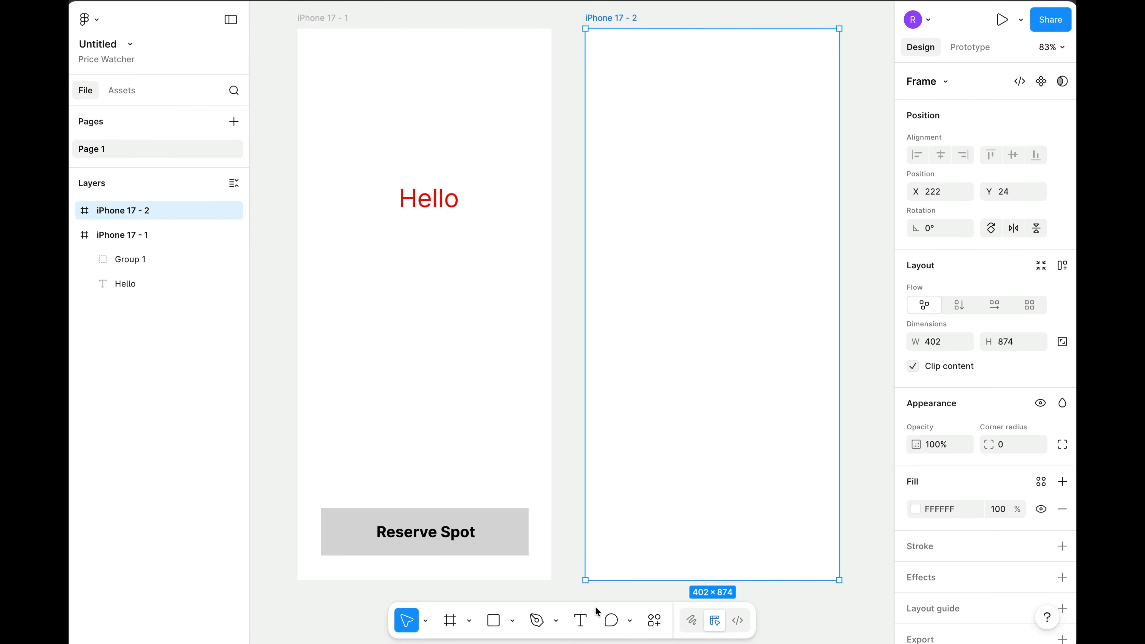
left_click(580, 620)
left_click(647, 131)
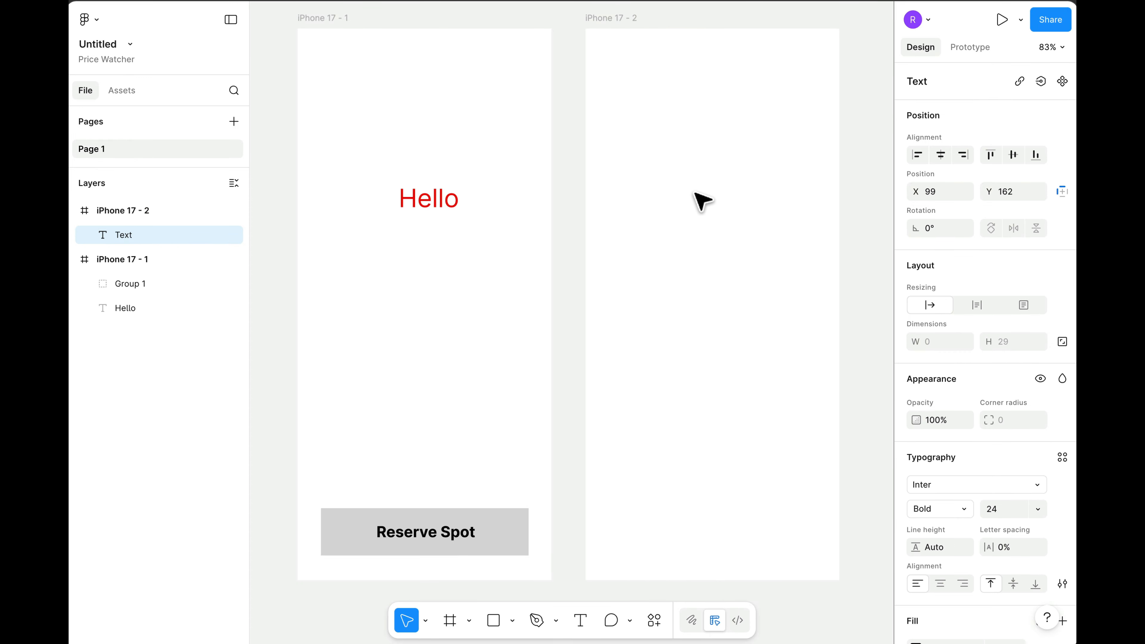
type("Welcome to the")
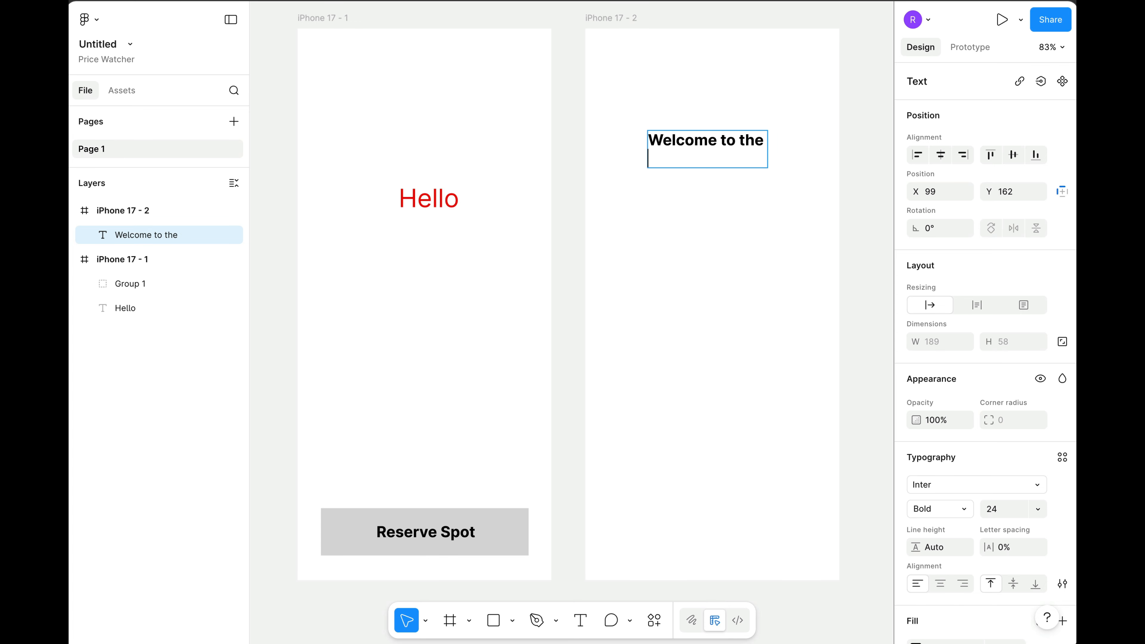
type(" second screen.")
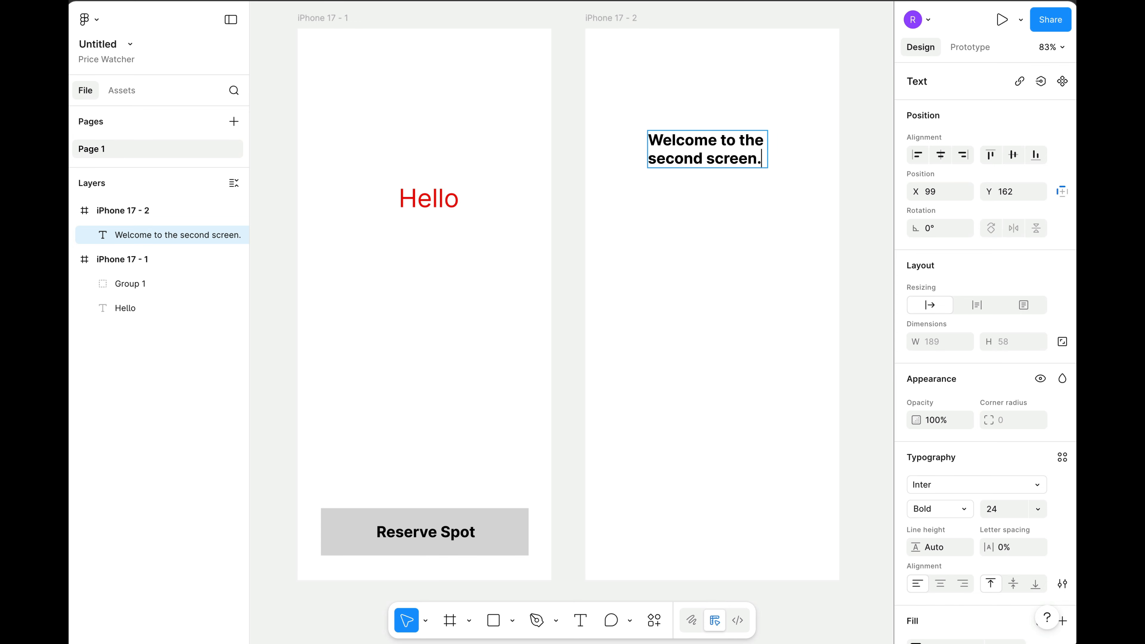
Copy the "Reserve Spot" button and place the duplicate centered near the bottom of the second iPhone frame
left_click(518, 534)
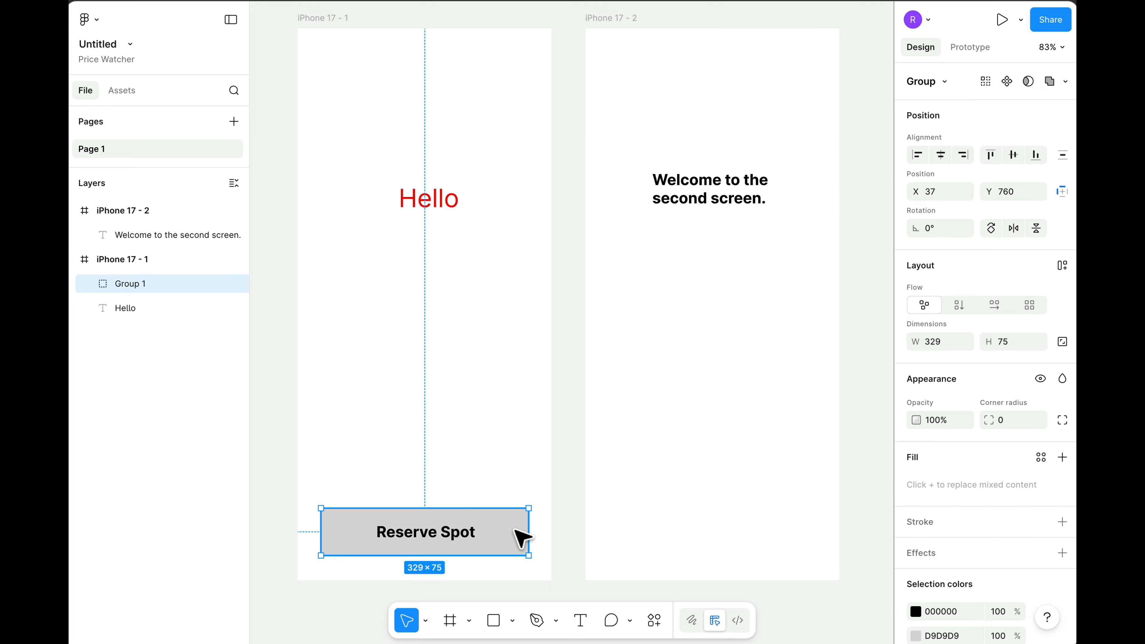
left_click(723, 511)
key("super+v")
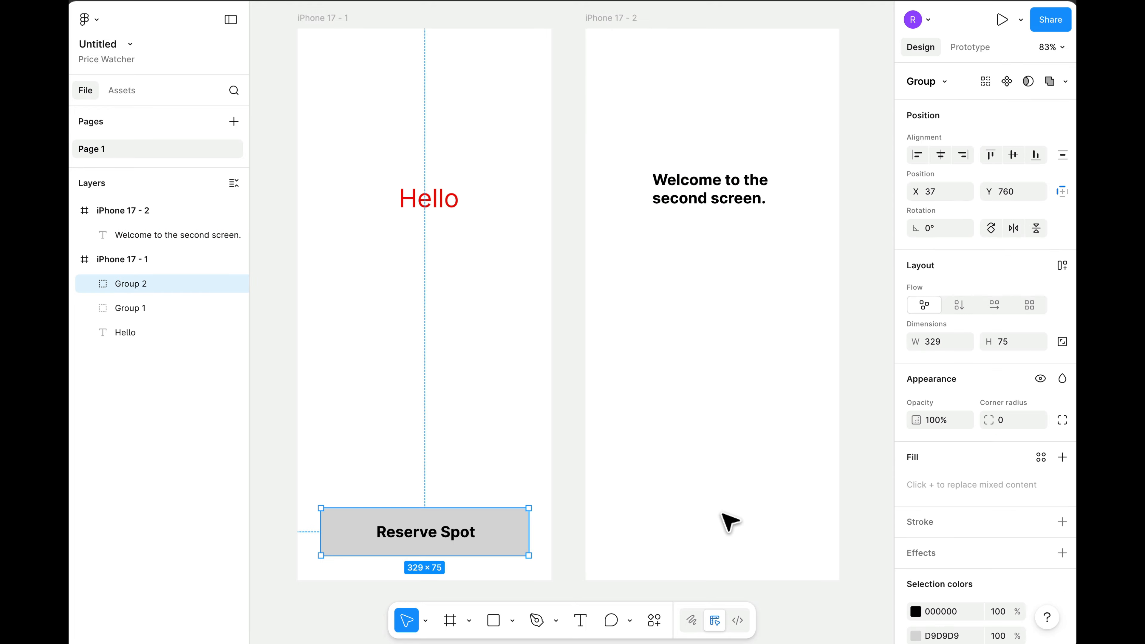
left_click_drag(478, 545, 767, 545)
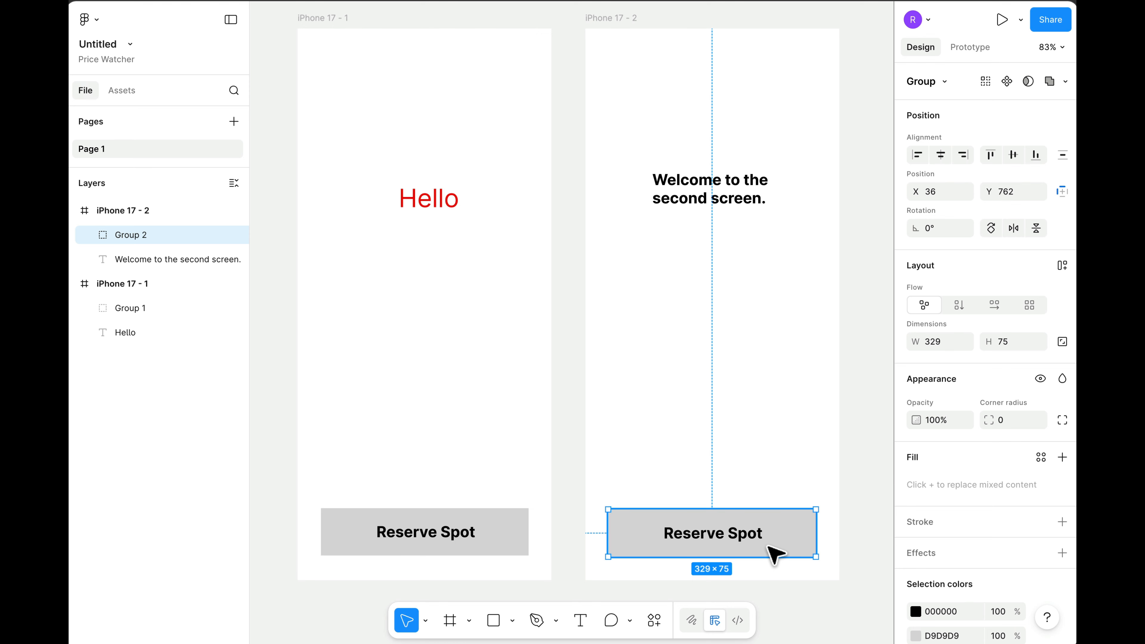
Select each iPhone frame in turn to examine which layers belong to it
left_click(111, 211)
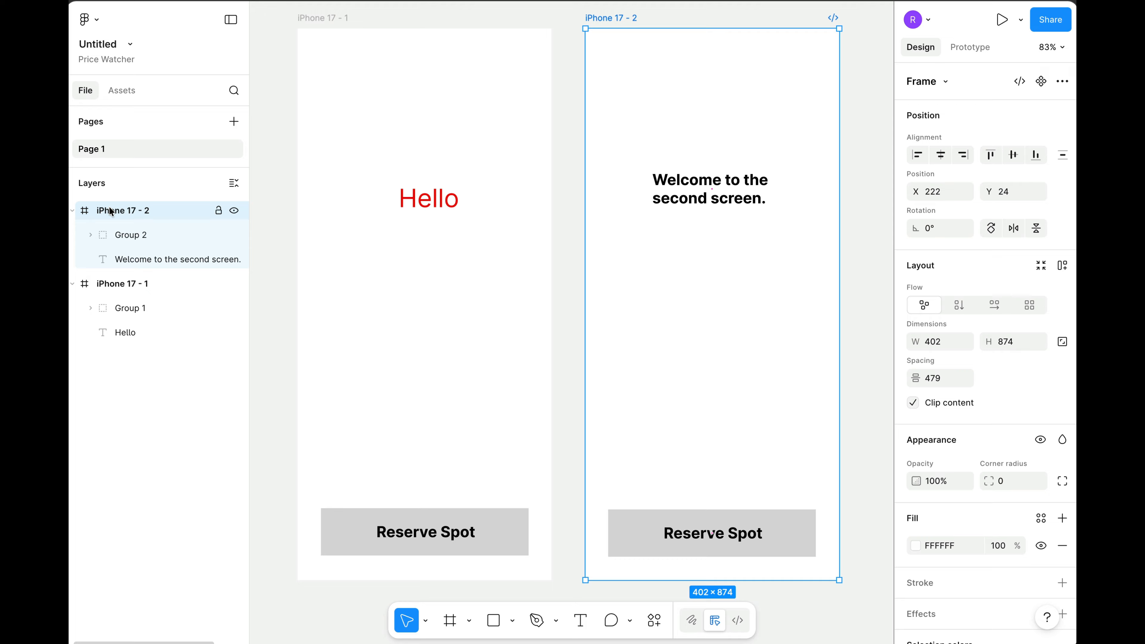
left_click(114, 285)
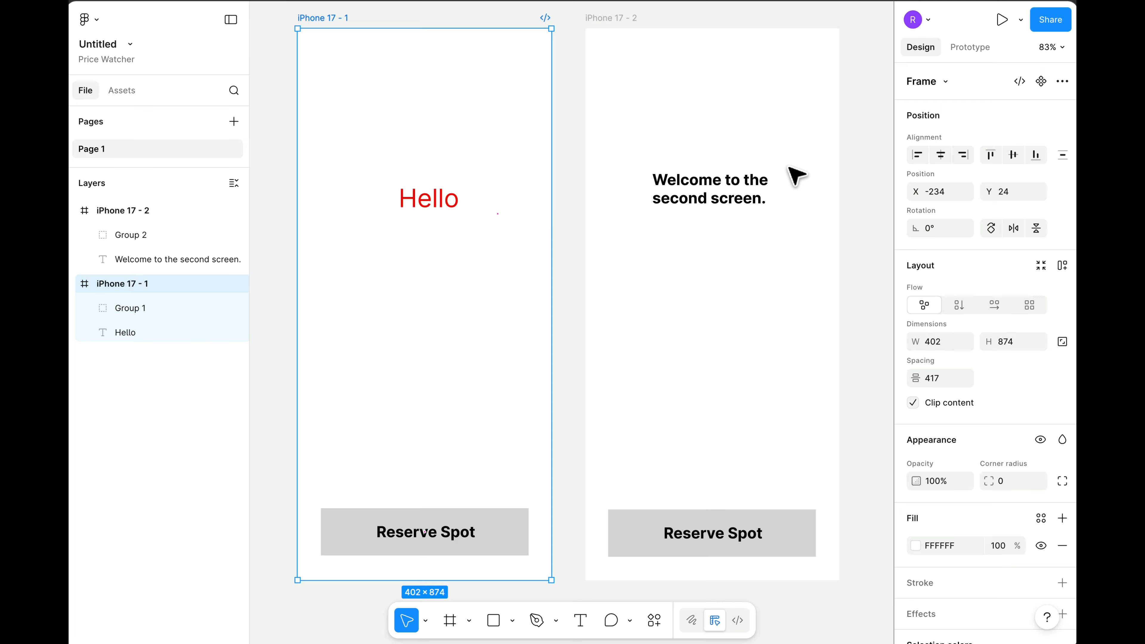
left_click(749, 230)
left_click(741, 204)
left_click(743, 276)
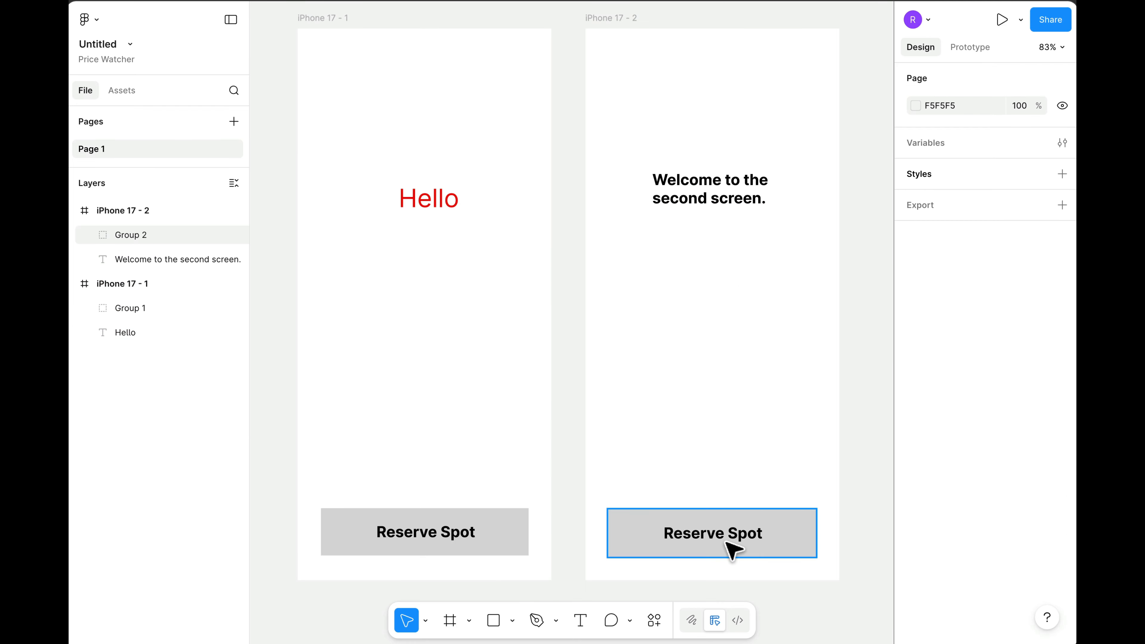
Change the label of the second frame's button to "Go back" and center it on the grey rectangle
left_click(731, 546)
double_click(729, 544)
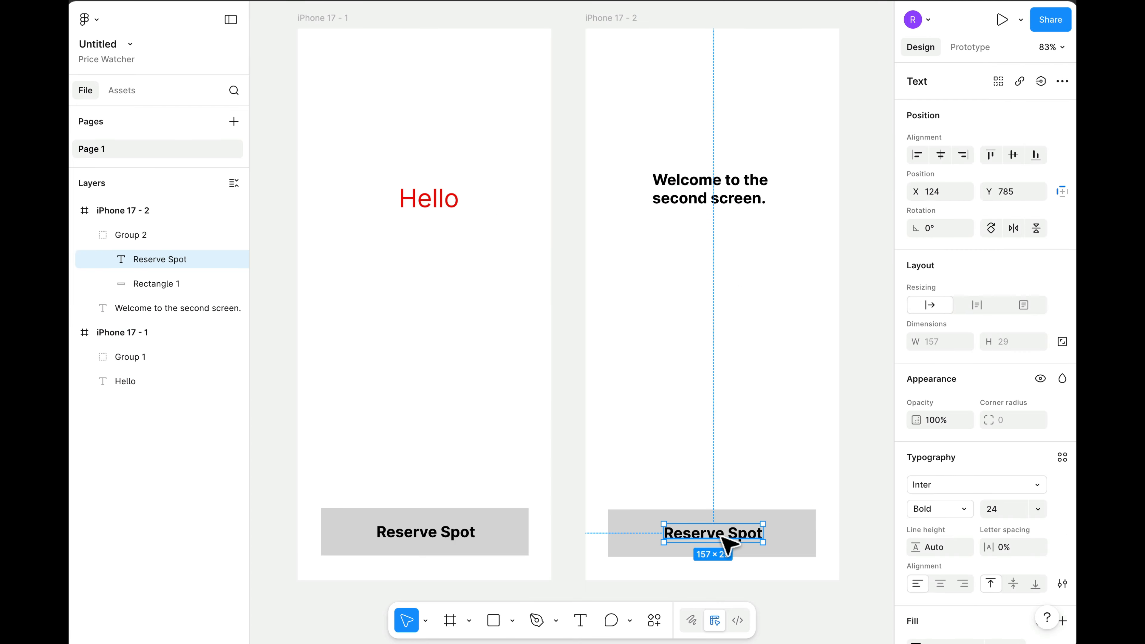
double_click(717, 534)
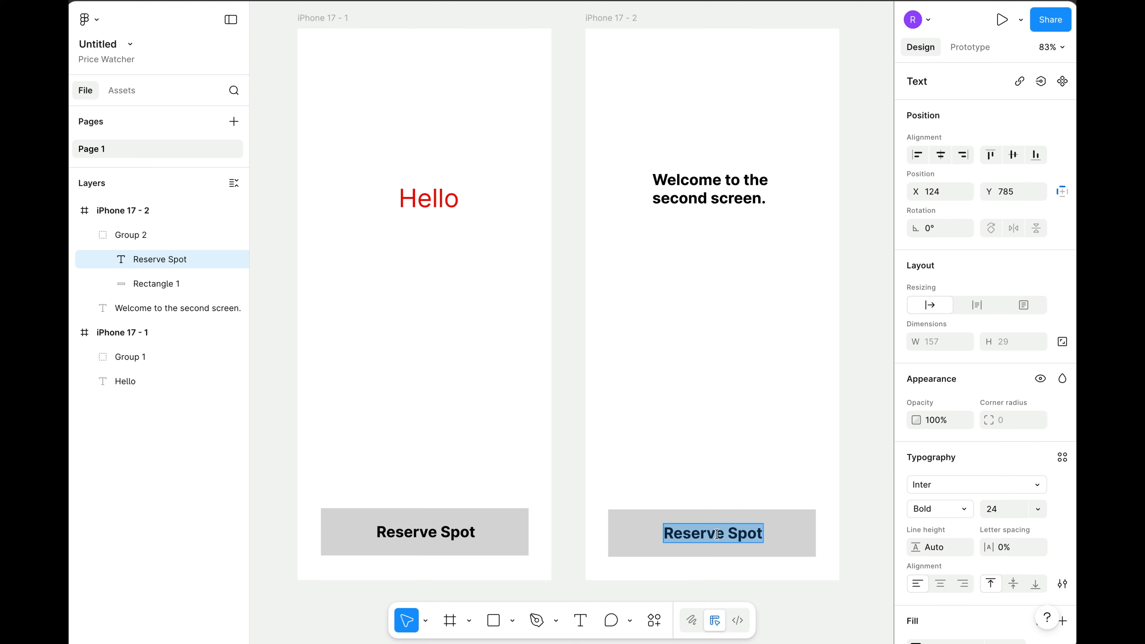
type("Go back")
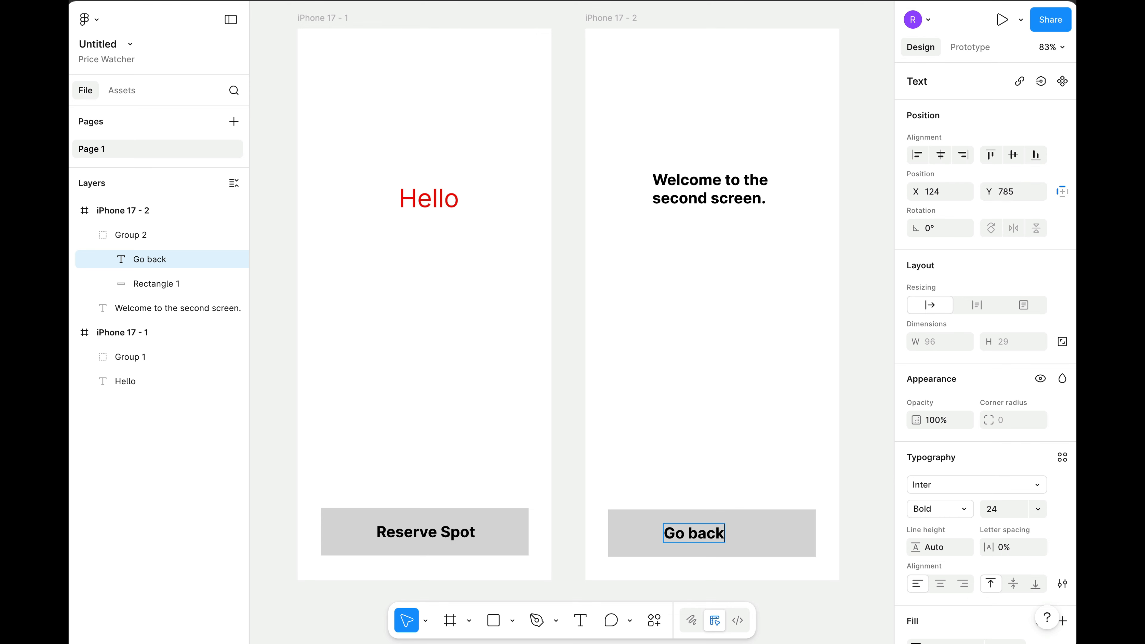
key("Escape")
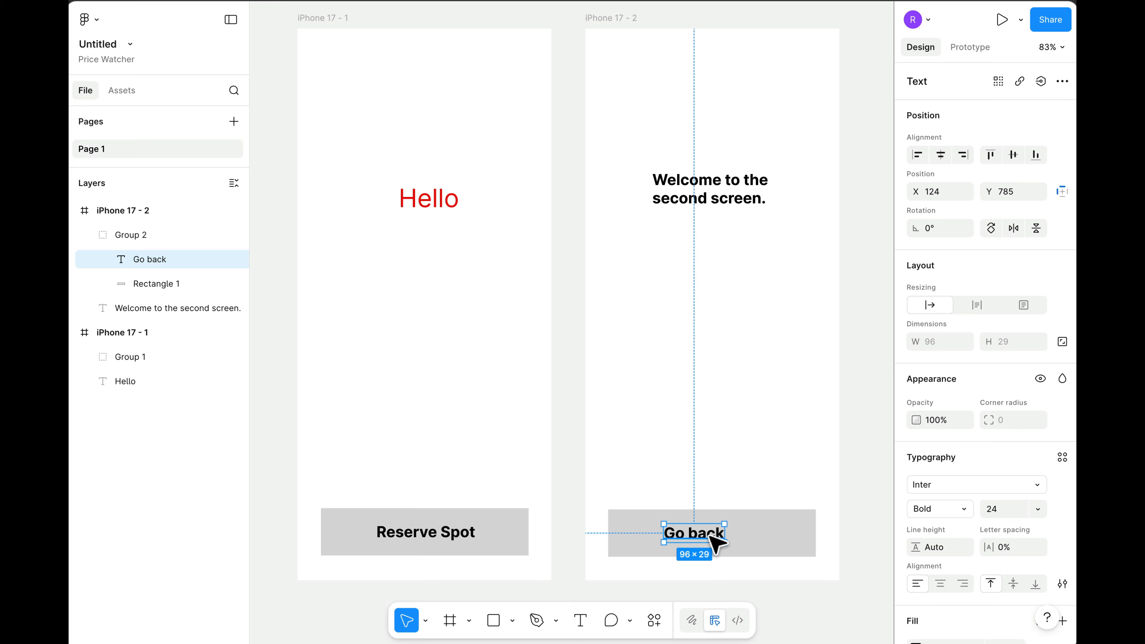
left_click_drag(717, 537, 732, 535)
left_click(737, 465)
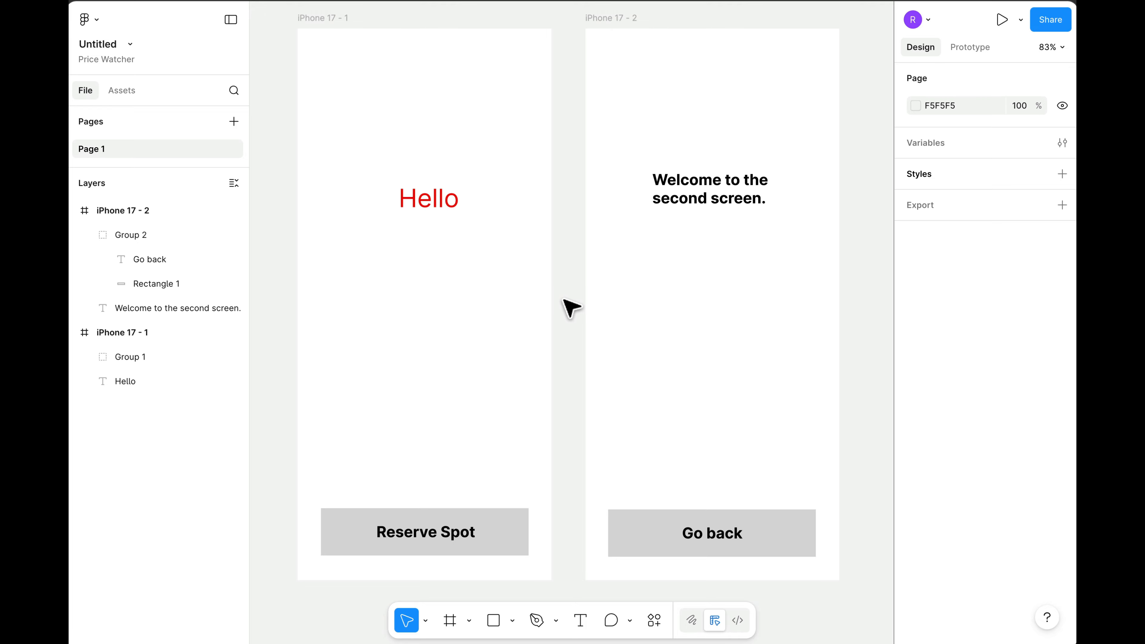
Zoom the canvas out and in to examine both iPhone frames side by side
scroll(572, 266, "down", 5)
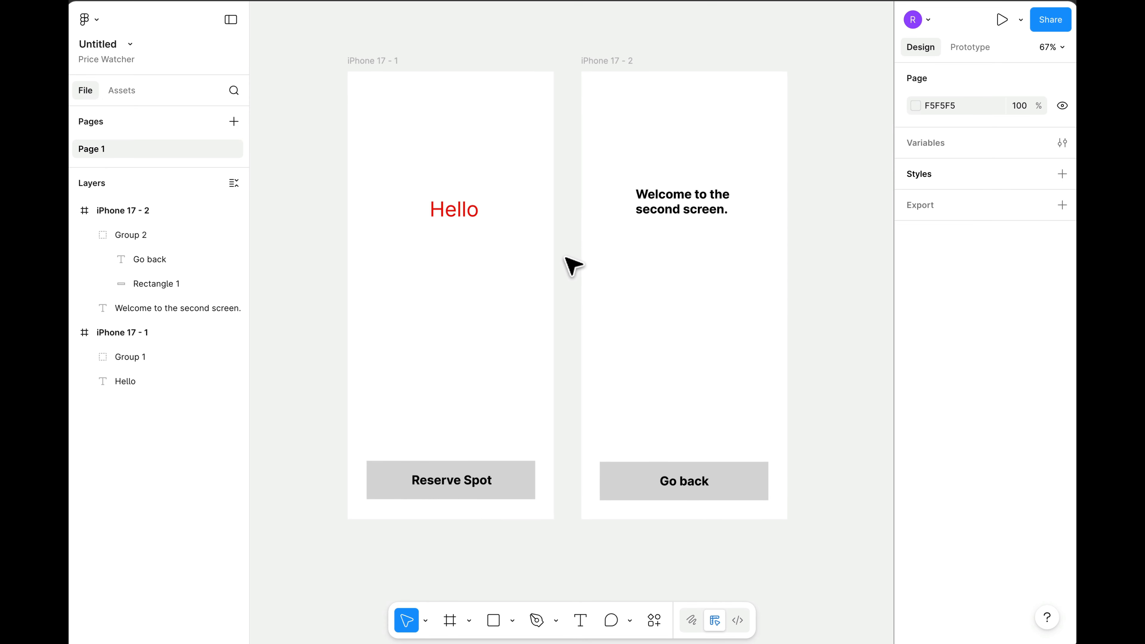
scroll(574, 246, "down", 2)
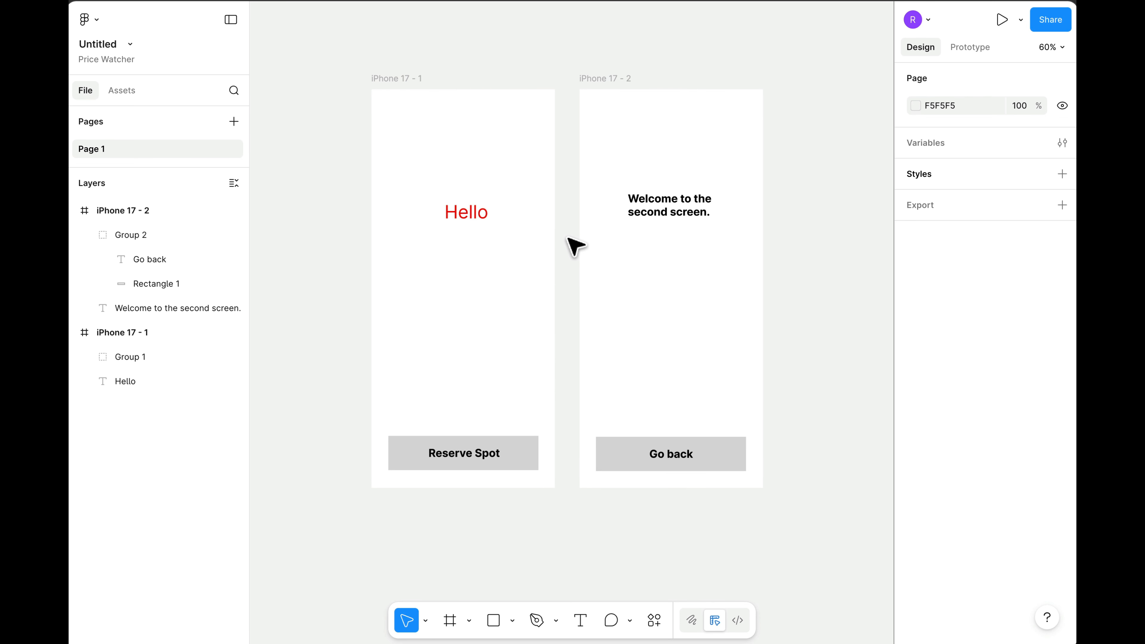
scroll(574, 246, "down", 2)
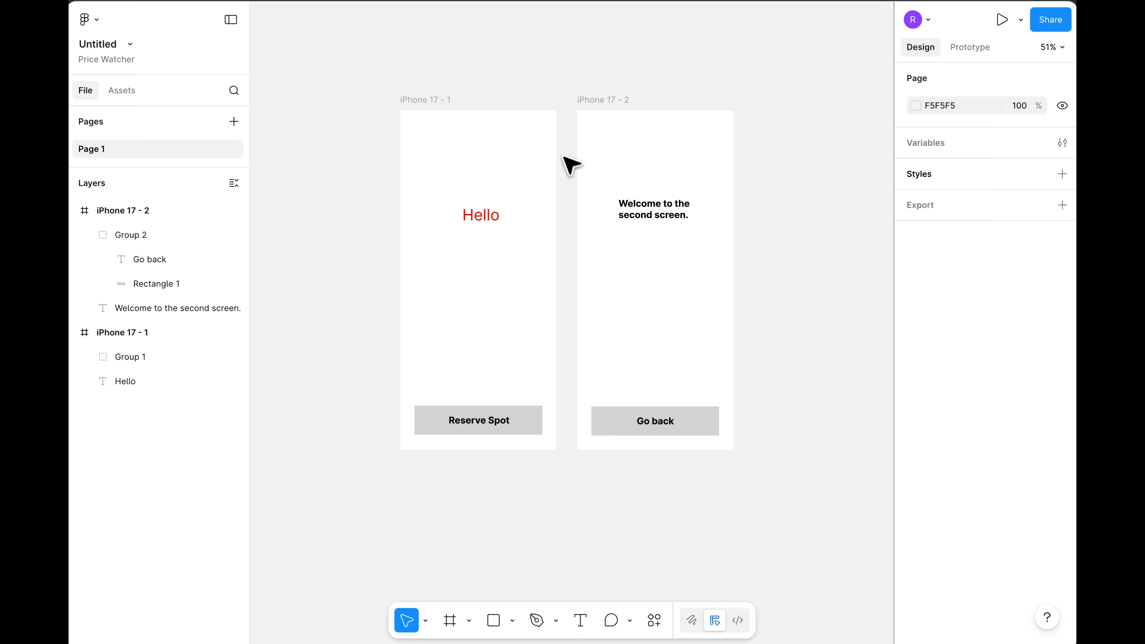
scroll(572, 166, "down", 3)
scroll(571, 165, "up", 5)
scroll(572, 165, "down", 4)
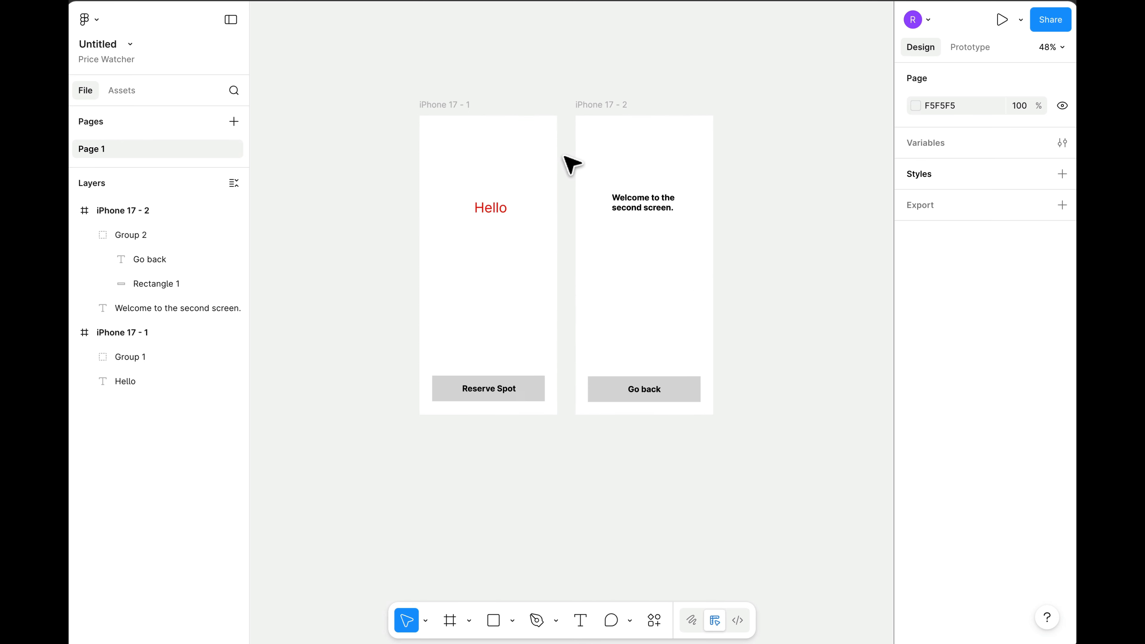
scroll(572, 165, "up", 2)
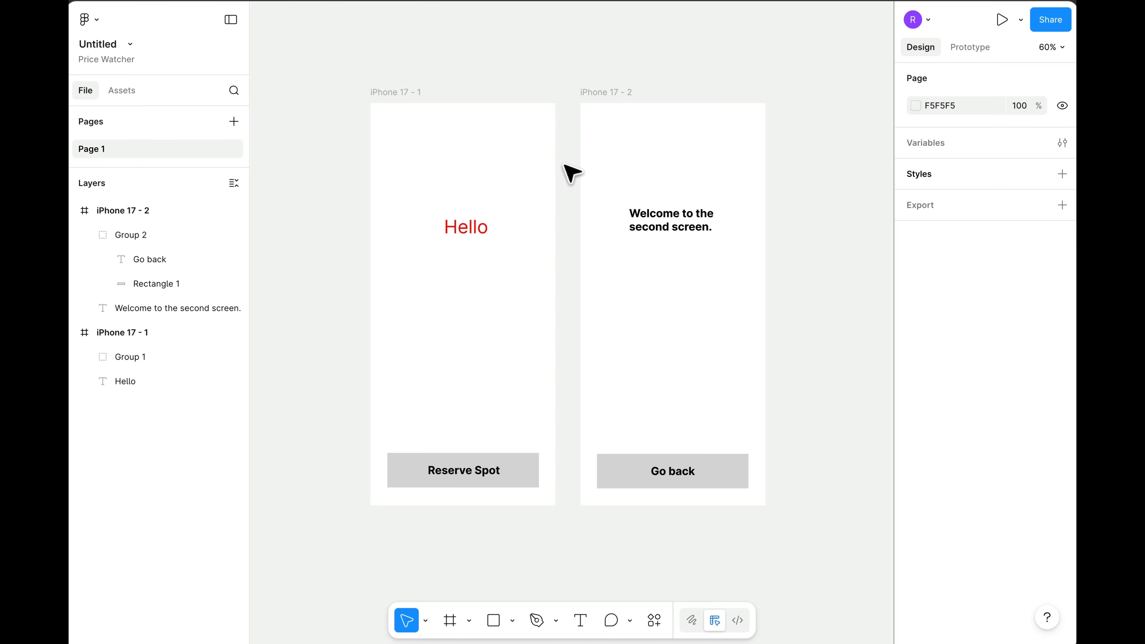
scroll(573, 177, "down", 2)
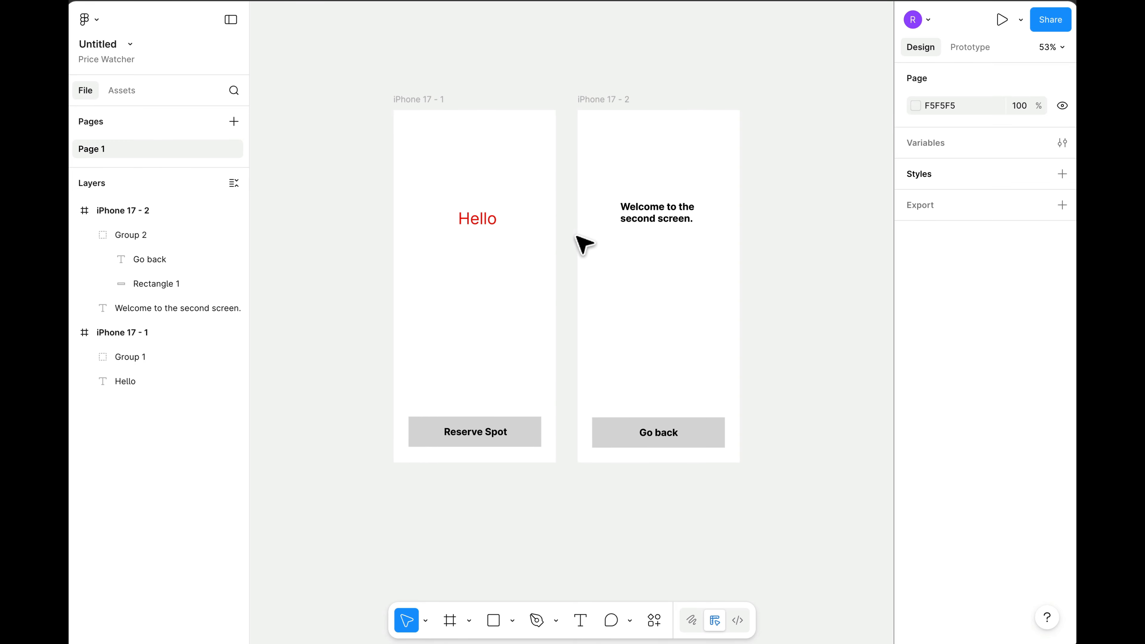
scroll(581, 245, "up", 4)
scroll(581, 246, "up", 1)
scroll(580, 246, "down", 3)
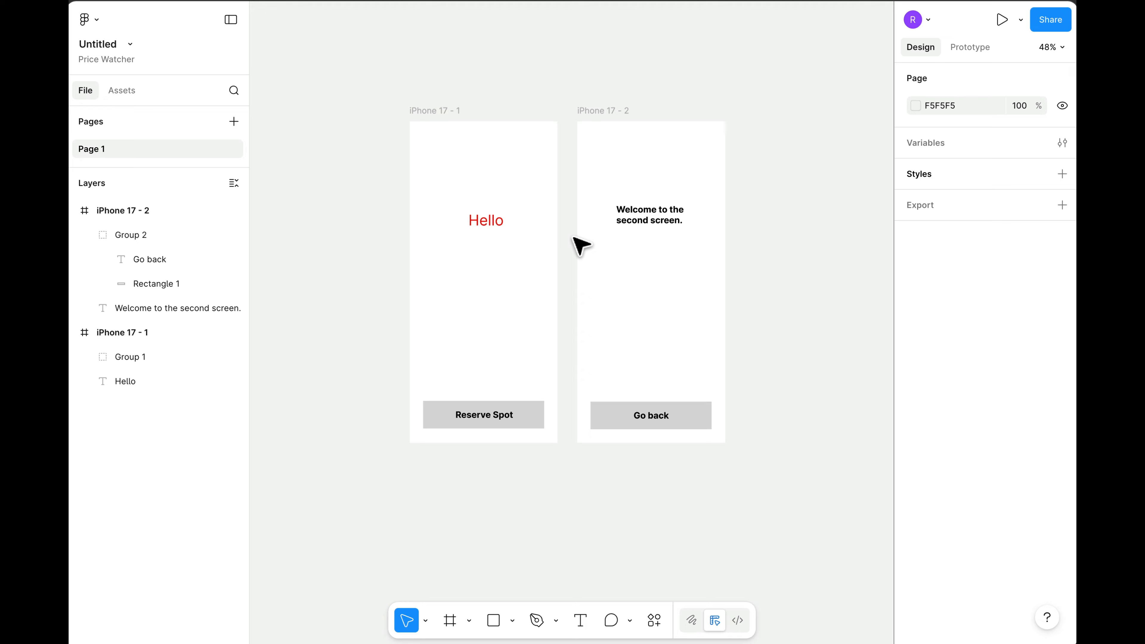
scroll(580, 246, "up", 3)
scroll(581, 246, "down", 2)
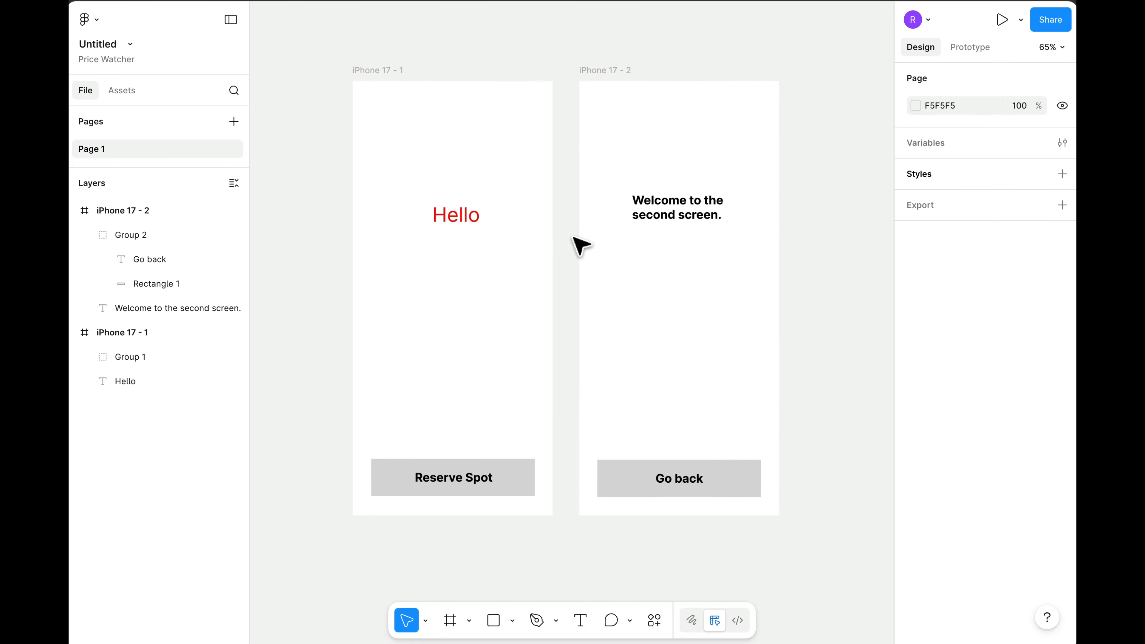
Zoom the canvas out with the zoom options, and zoom to fit both iPhone frames in the view
left_click(1059, 51)
left_click(1062, 46)
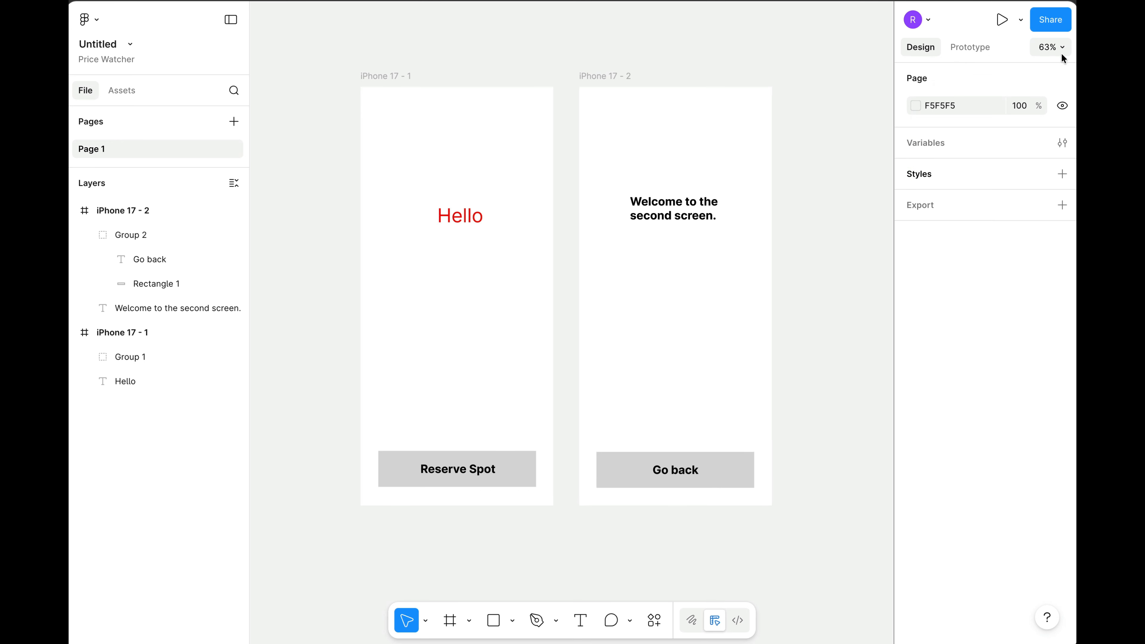
left_click(1056, 47)
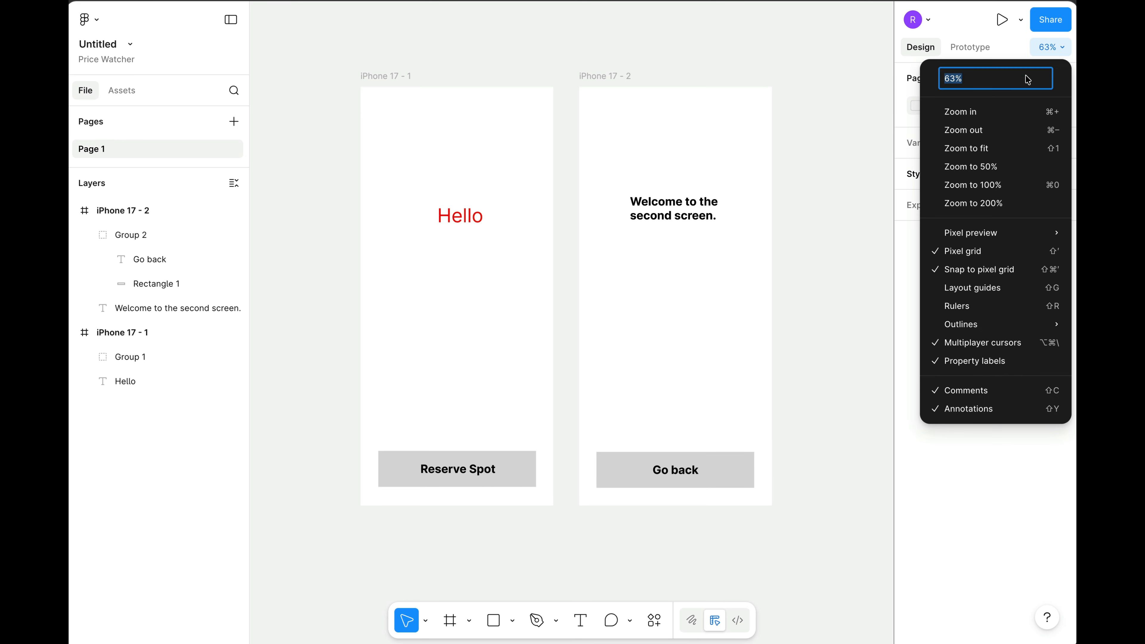
left_click(1004, 126)
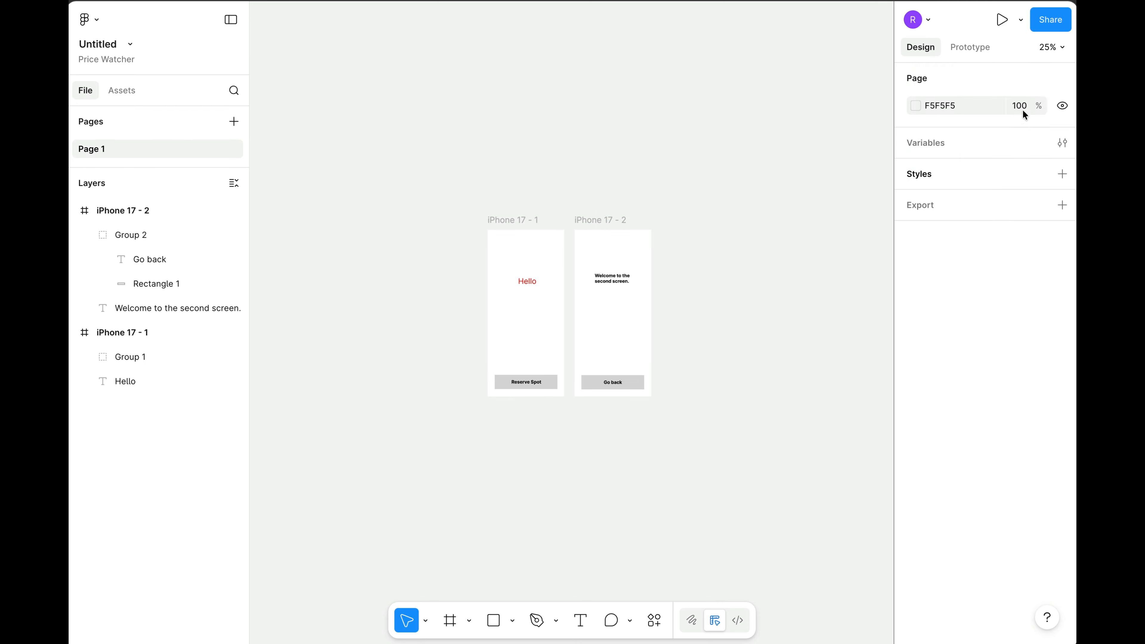
left_click(1056, 47)
left_click(1012, 147)
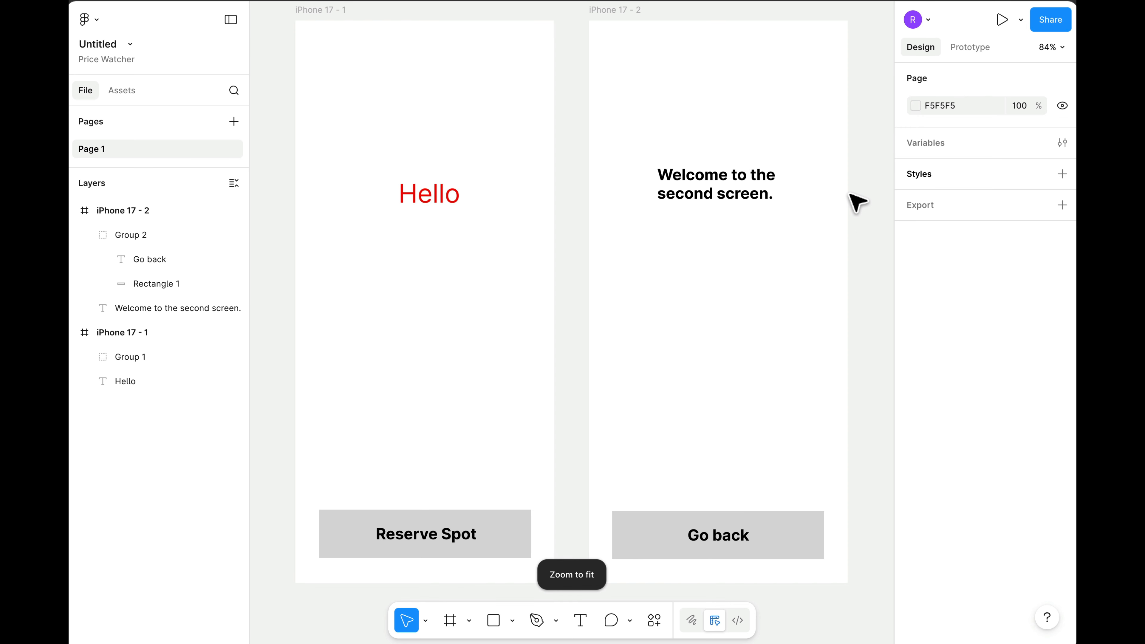
Pan and zoom the canvas until both iPhone frames are fully in view with space around them
scroll(850, 194, "down", 5)
scroll(857, 202, "down", 2)
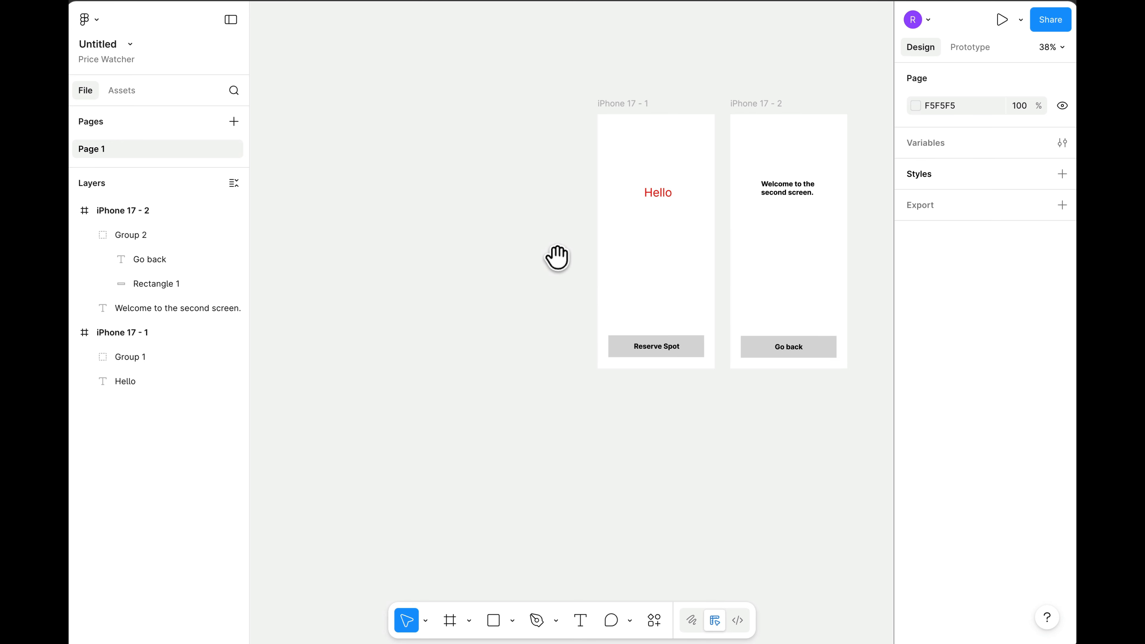
left_click_drag(706, 443, 677, 460)
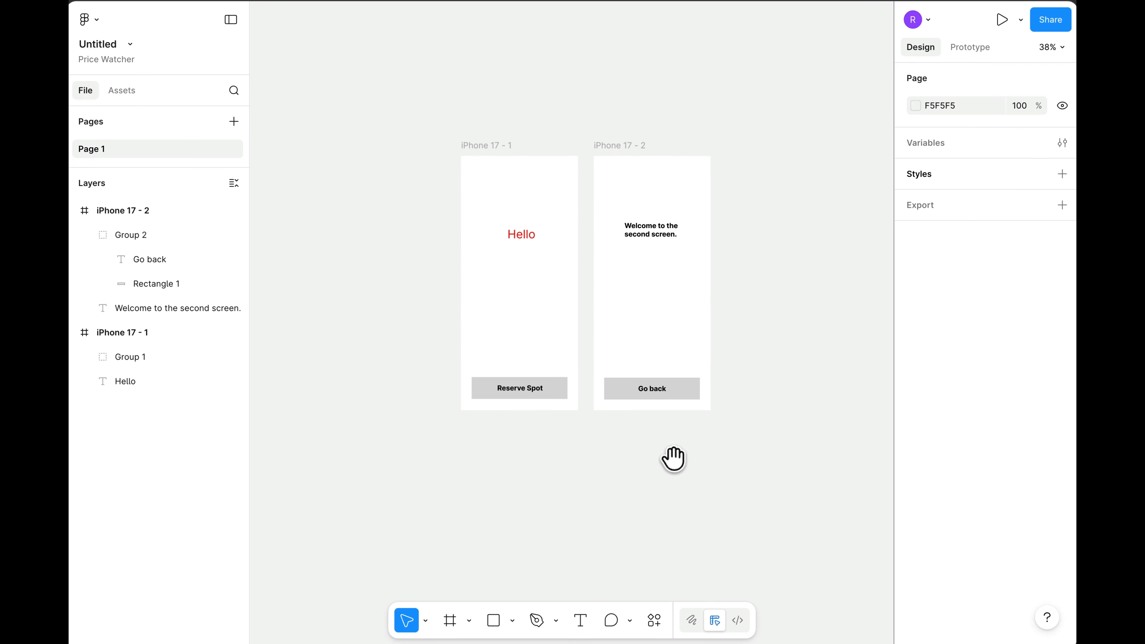
scroll(602, 249, "up", 3)
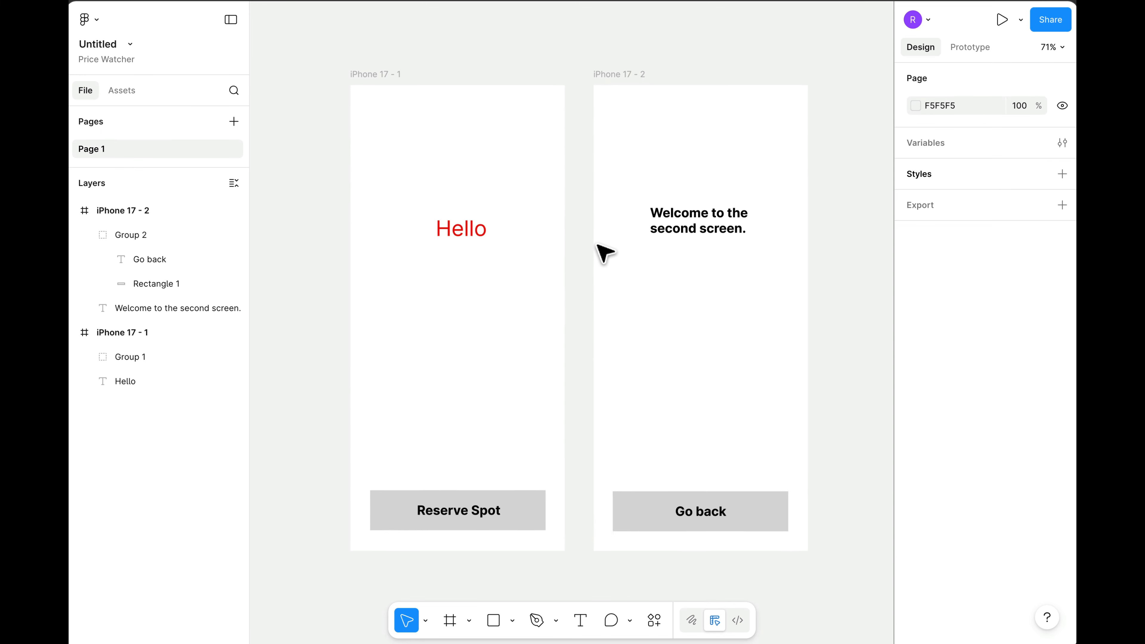
scroll(603, 251, "down", 4)
scroll(604, 253, "up", 3)
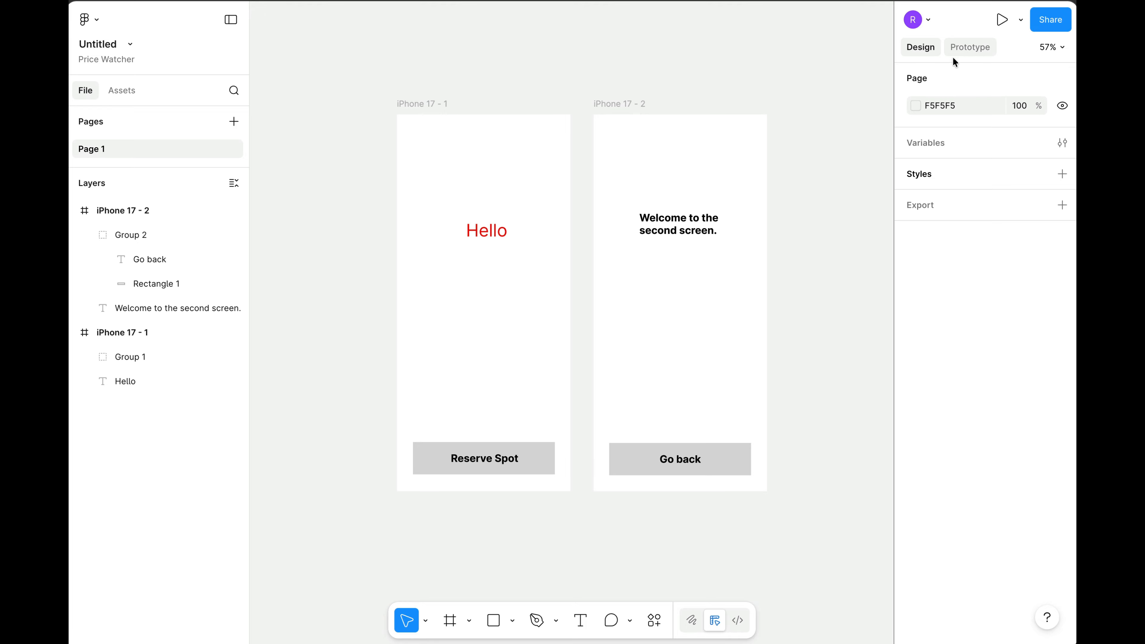
Switch to prototyping and draw a frame about 332 × 97 around the "Reserve Spot" button on the first screen
left_click(973, 48)
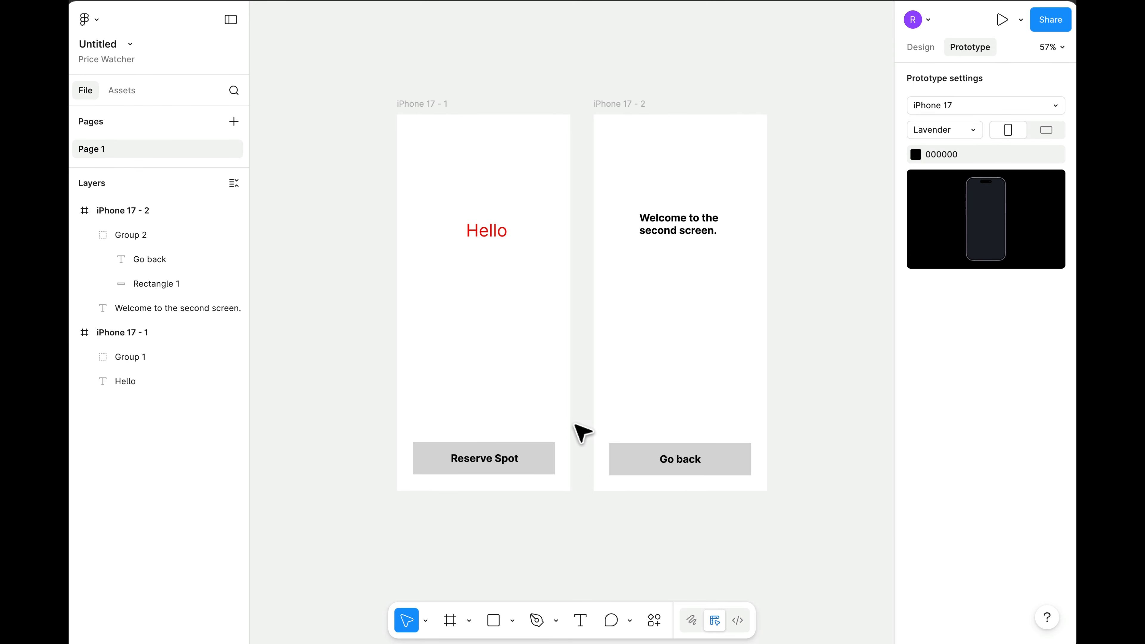
left_click(451, 621)
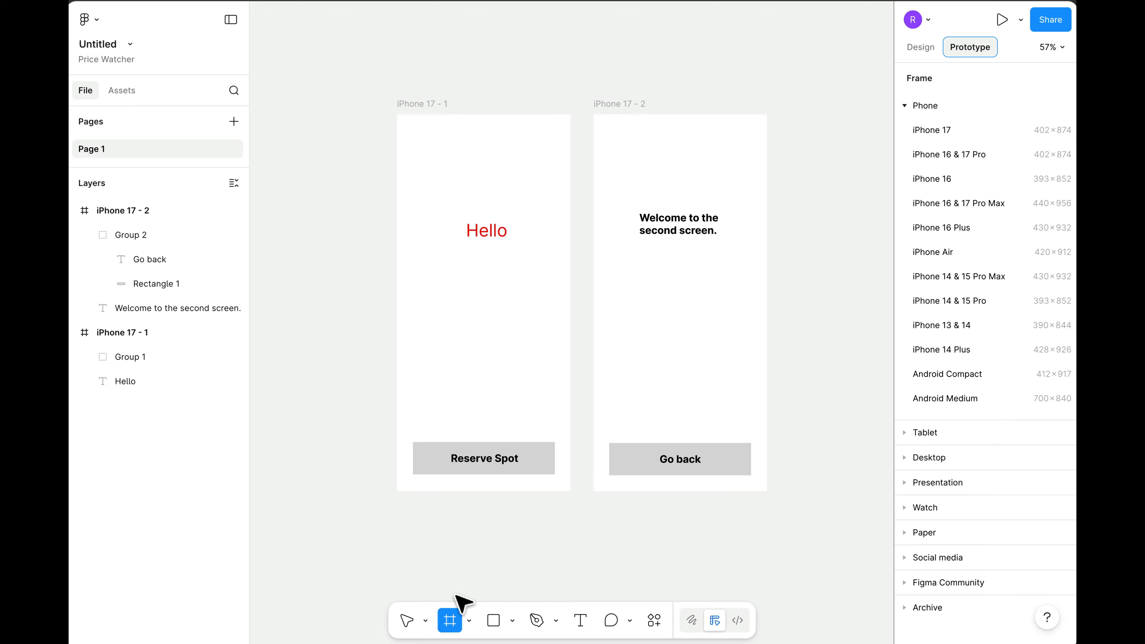
left_click_drag(424, 453, 563, 492)
left_click_drag(569, 494, 569, 493)
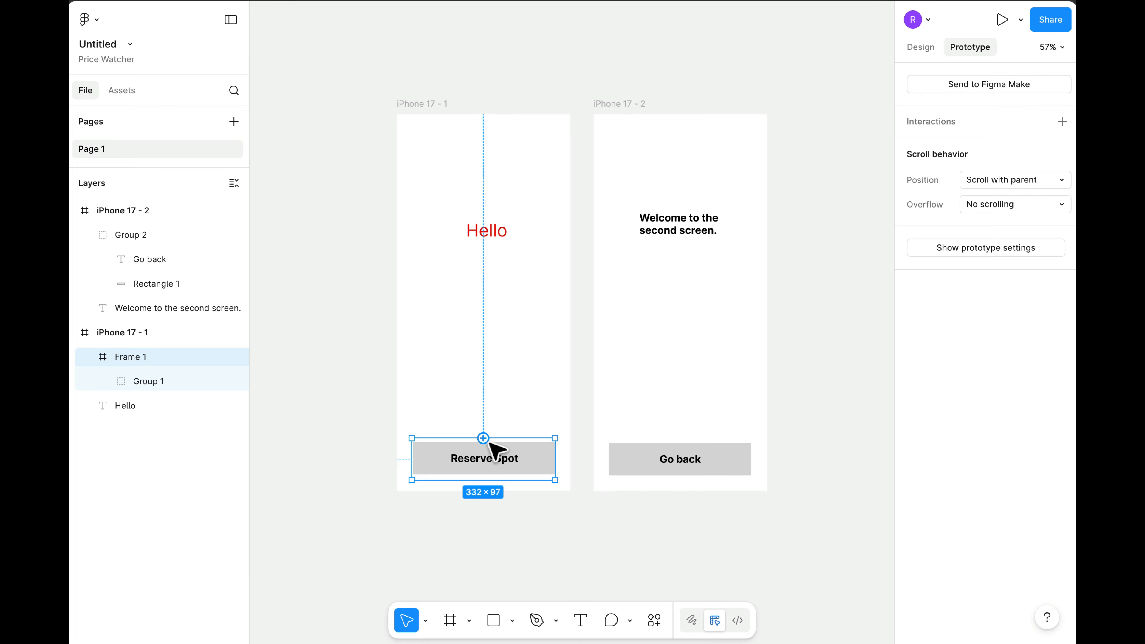
Connect the "Reserve Spot" frame to iPhone 17 - 2 with an On tap interaction that navigates there, keeping the Instant animation
left_click_drag(489, 443, 509, 288)
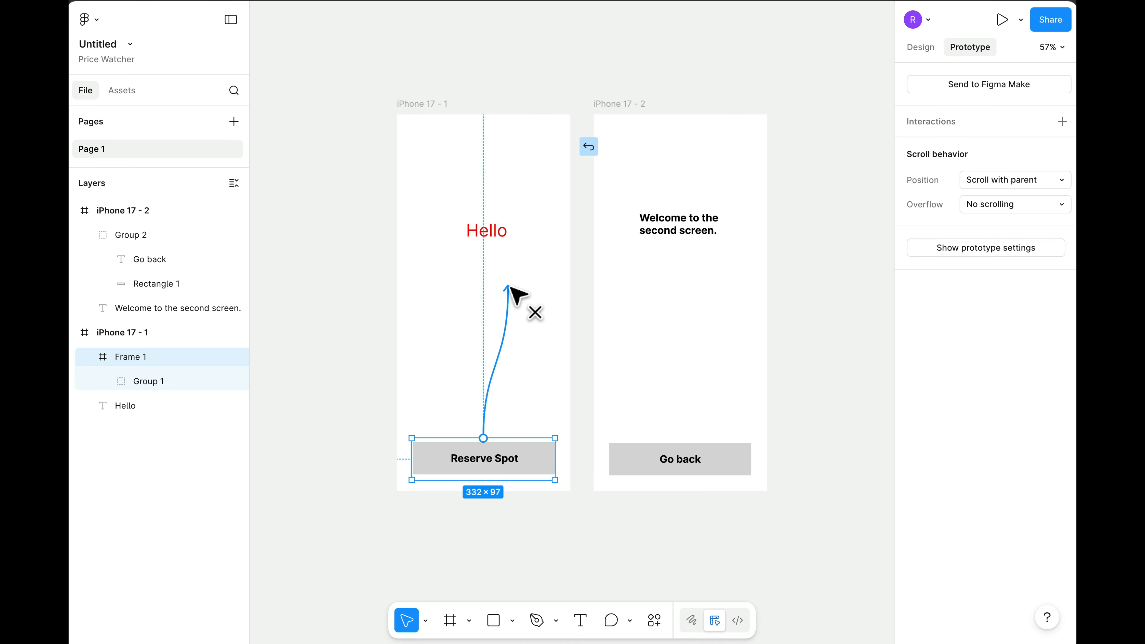
left_click_drag(509, 288, 609, 287)
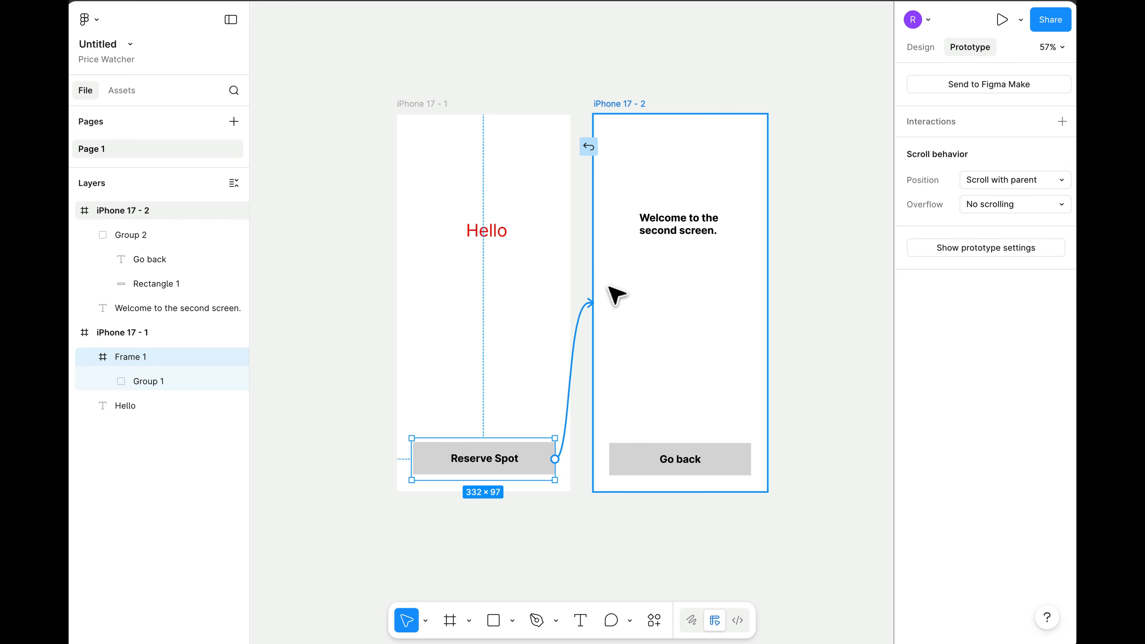
left_click_drag(616, 296, 615, 296)
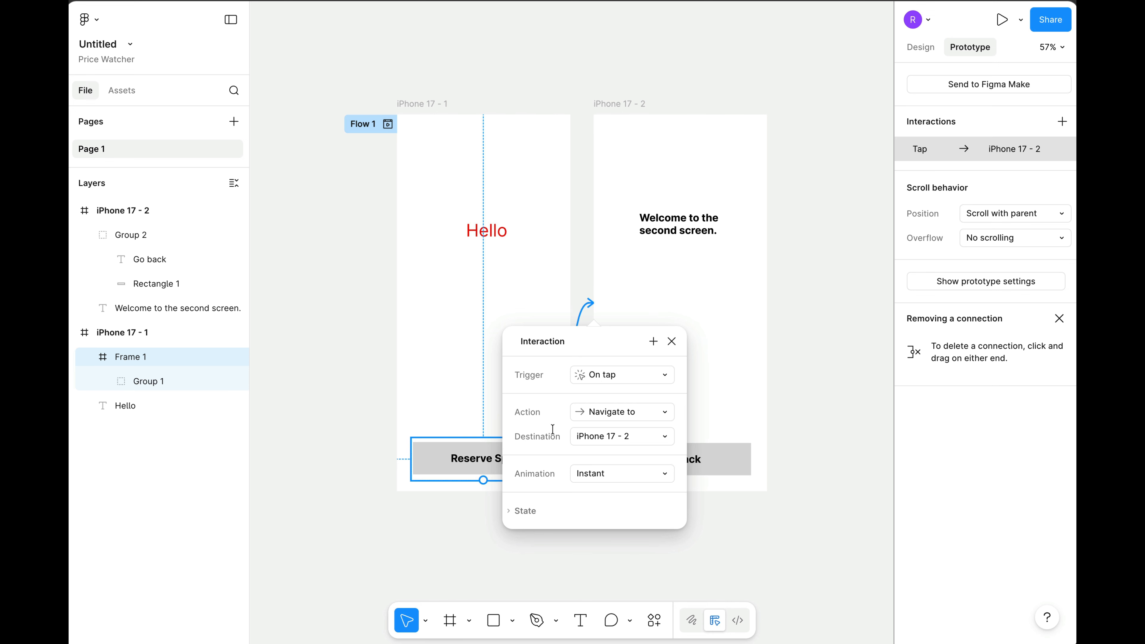
left_click(602, 412)
left_click(541, 413)
left_click(613, 438)
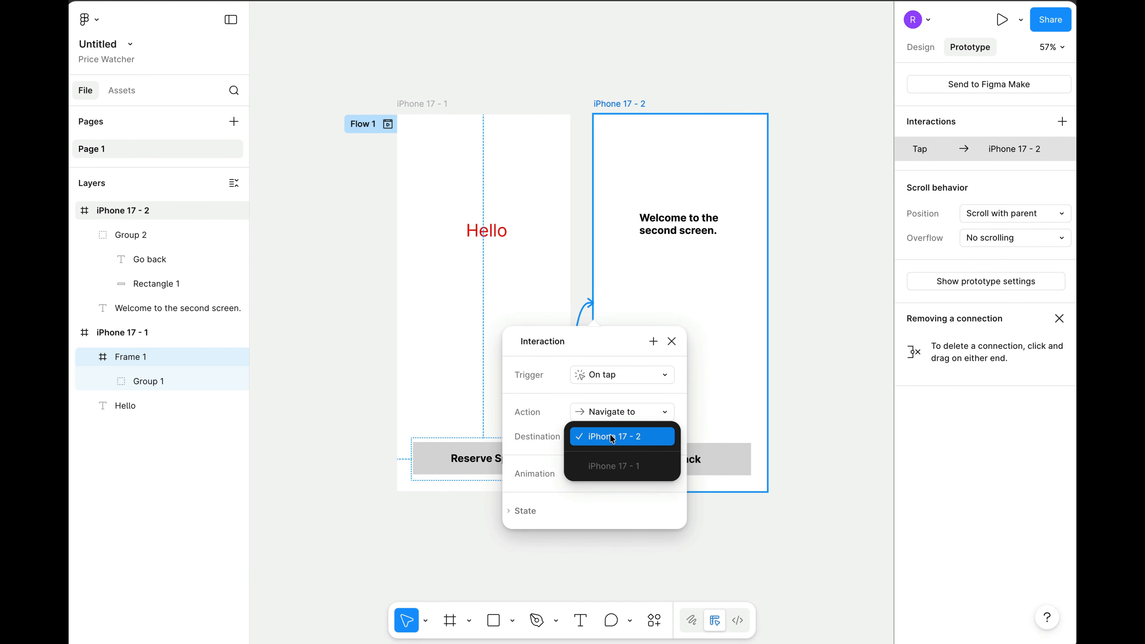
left_click(612, 437)
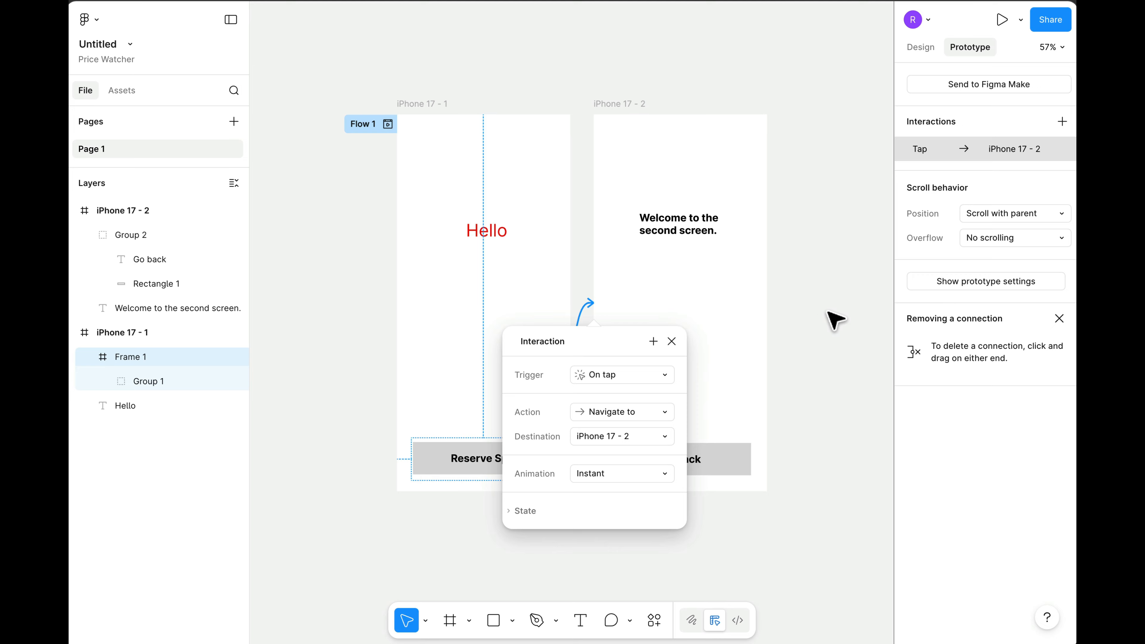
left_click(836, 320)
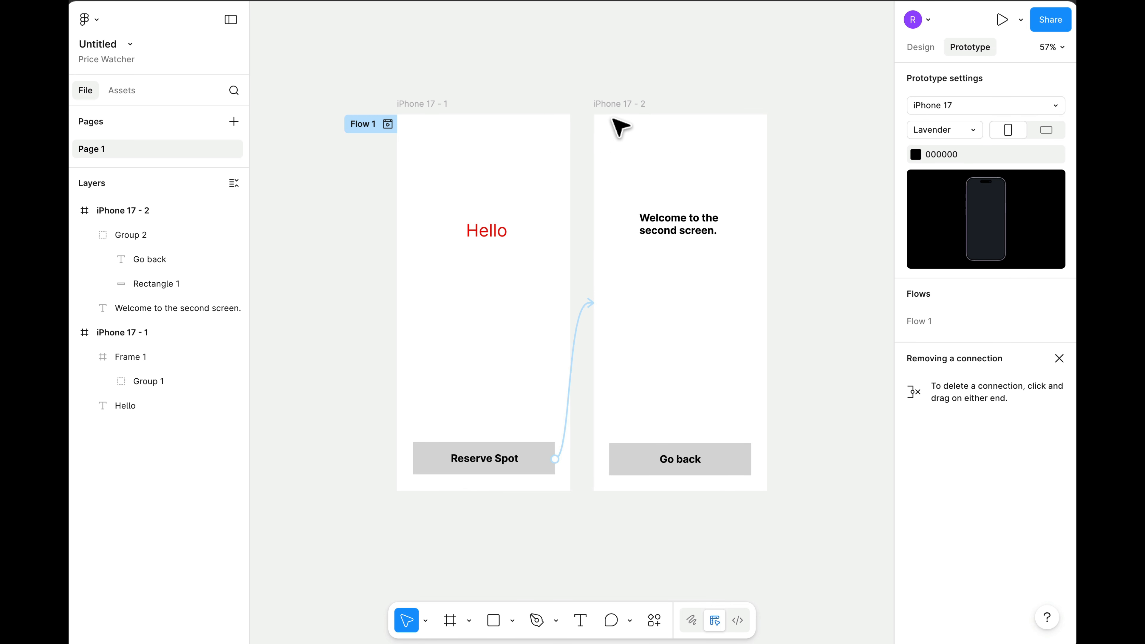
Move the two iPhone frames further apart and review the interaction settings of the connection between them
left_click_drag(621, 105, 683, 106)
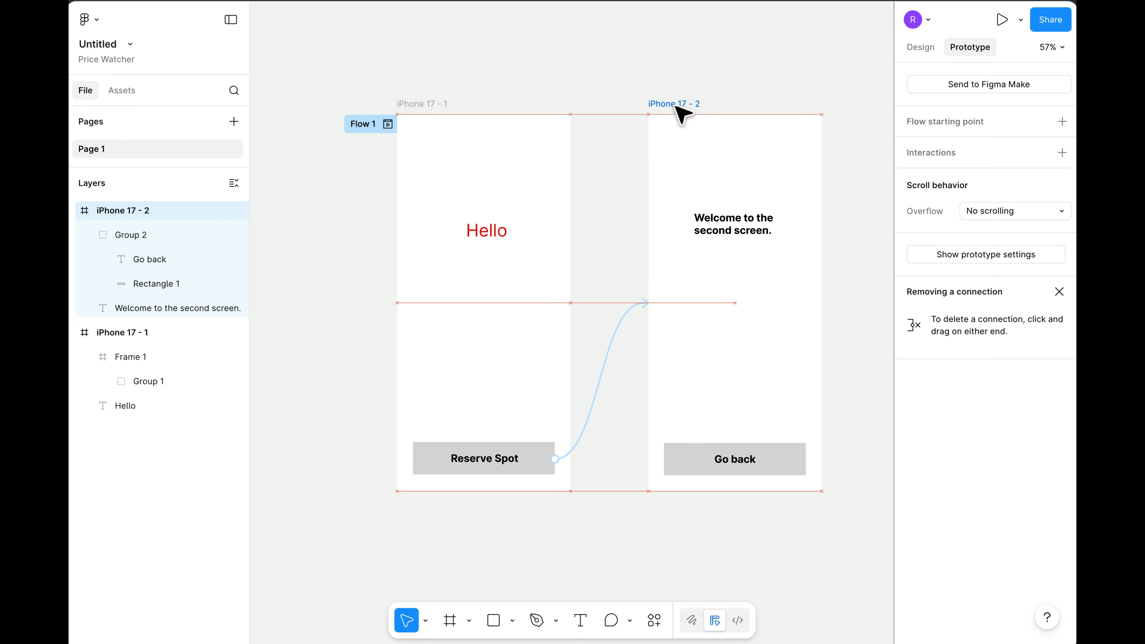
left_click_drag(440, 108, 382, 115)
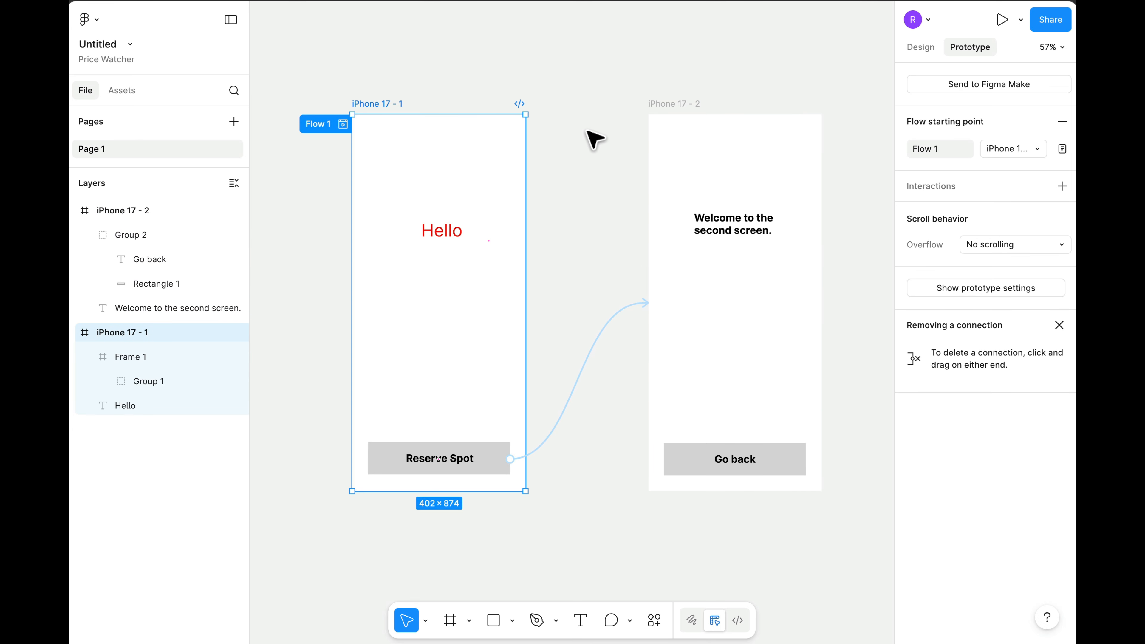
left_click(617, 323)
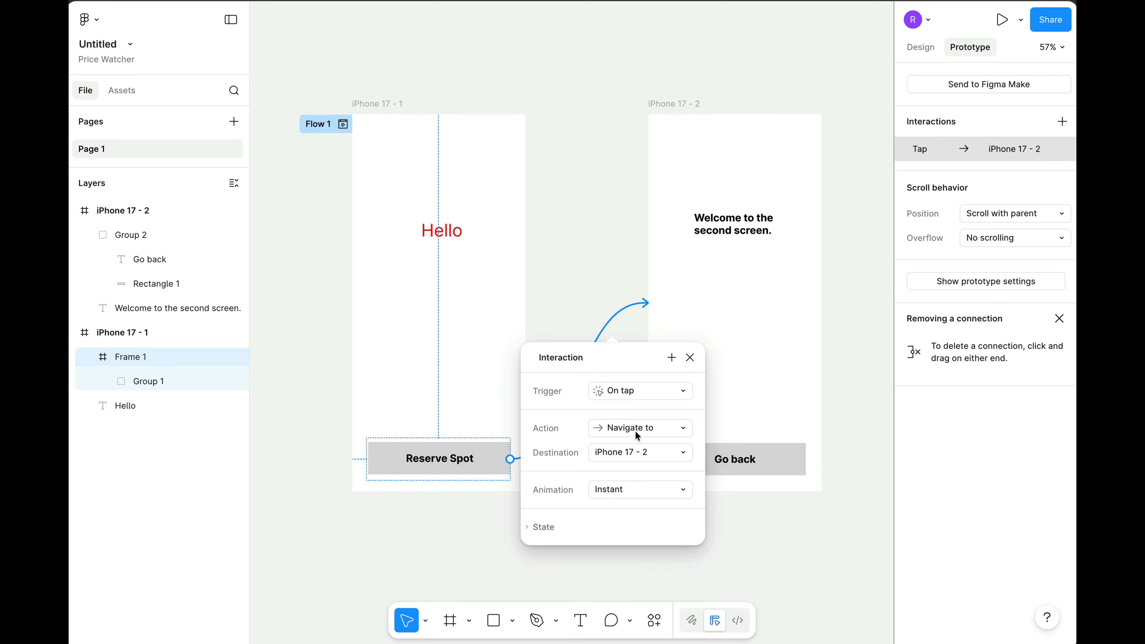
left_click(691, 357)
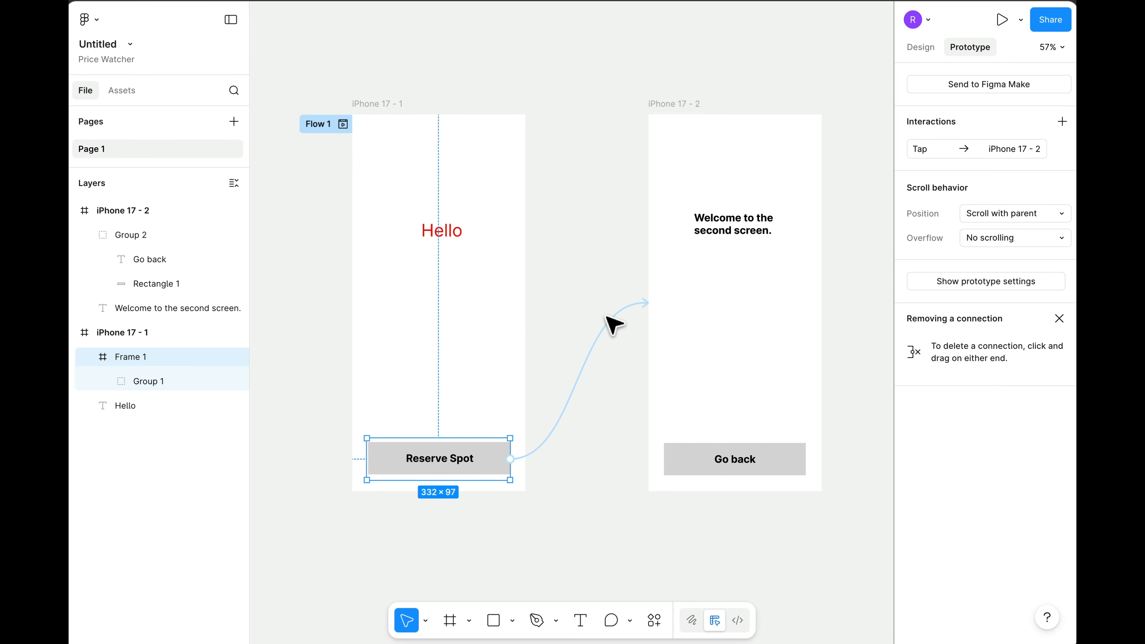
left_click(622, 331)
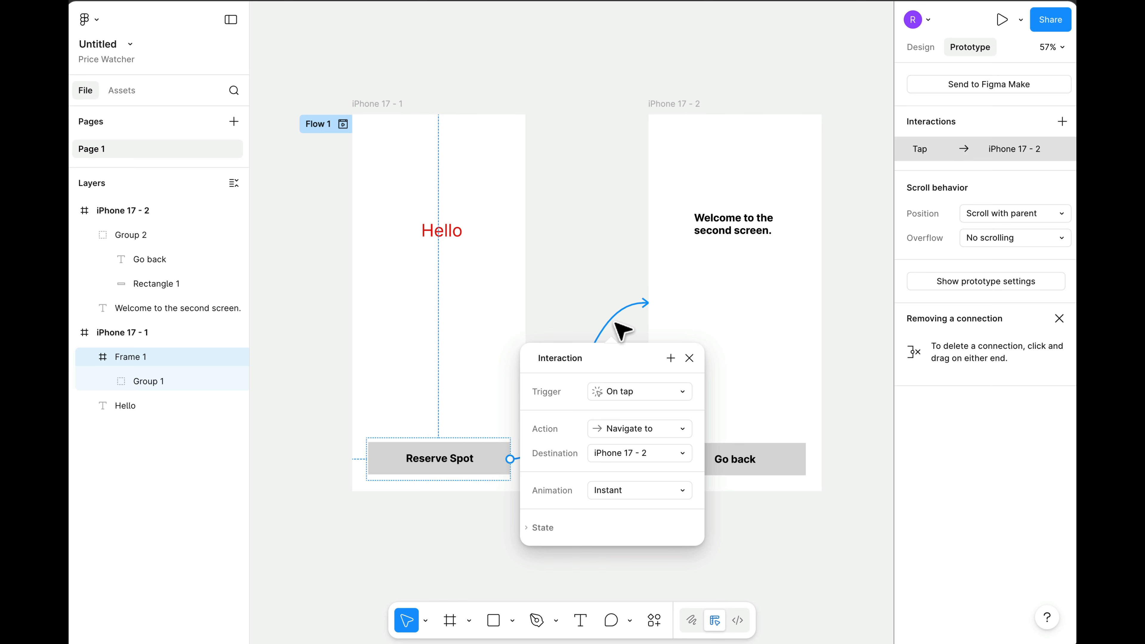
left_click(616, 273)
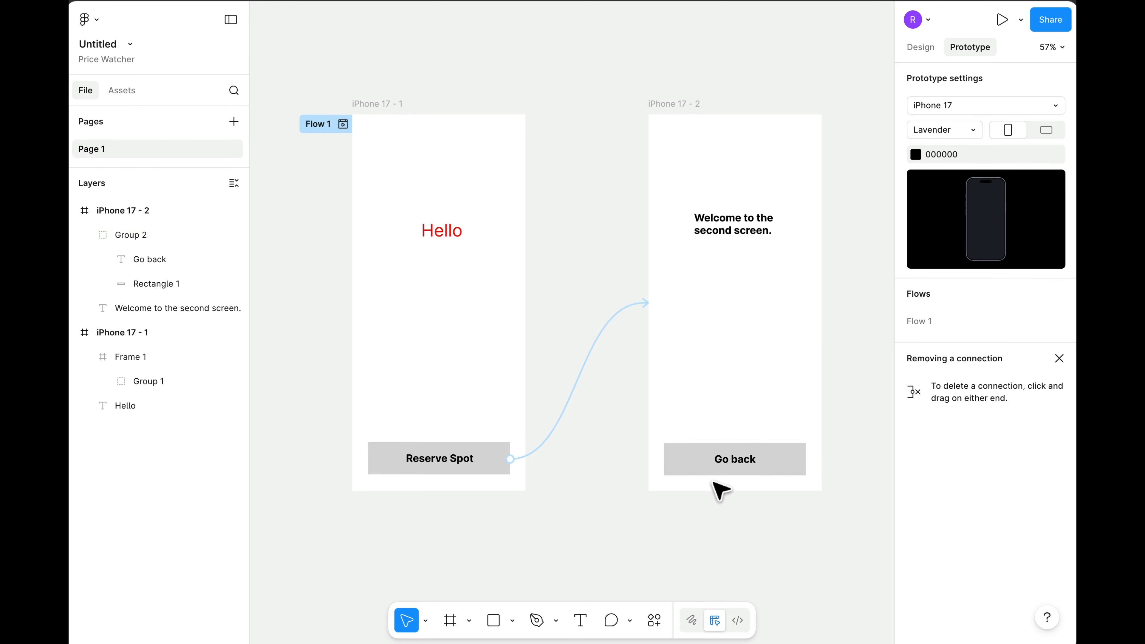
Connect the "Go back" button to the iPhone 17 - 1 frame with an On tap, Navigate to interaction
left_click(706, 473)
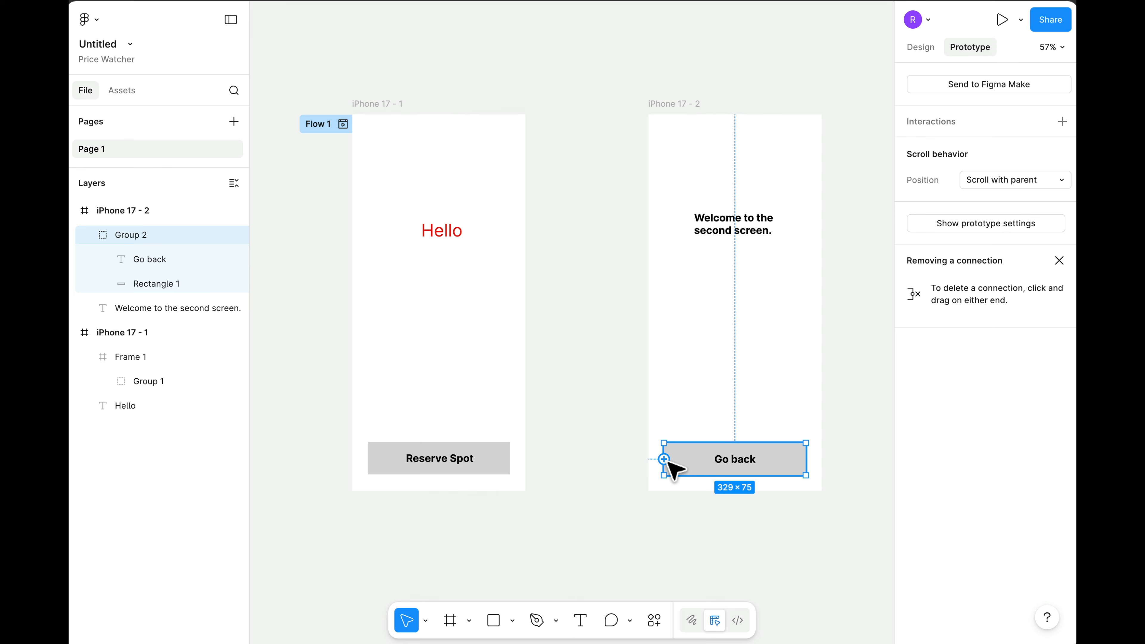
left_click_drag(667, 461, 524, 350)
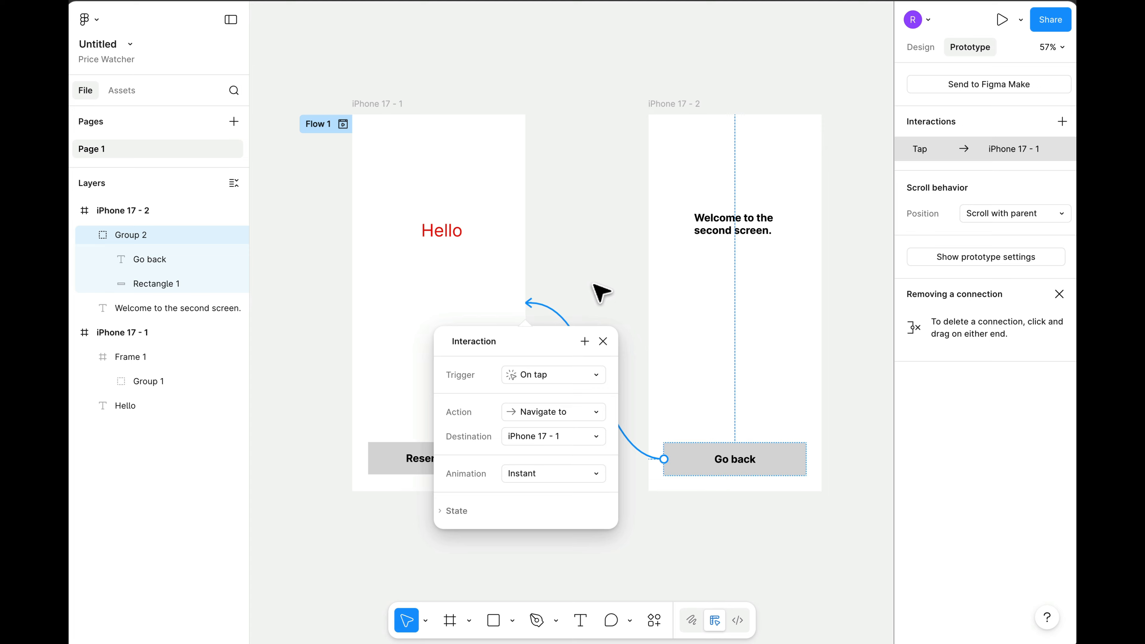
left_click(601, 292)
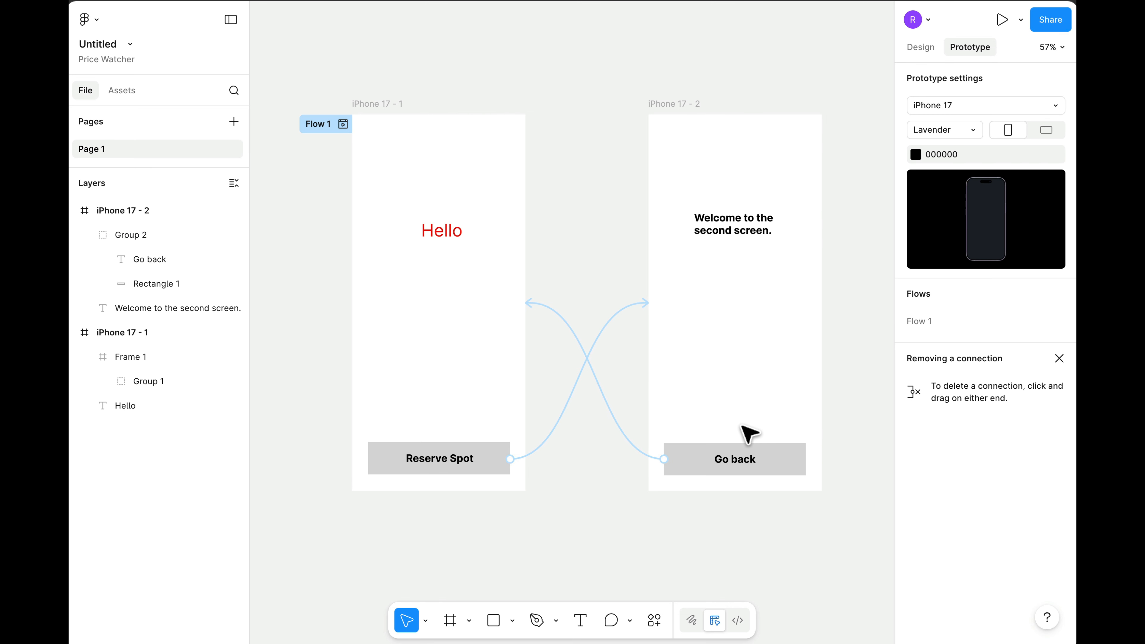
Delete the connection running from the "Go back" button to the iPhone 17 - 1 frame
left_click(648, 455)
key("BackSpace")
left_click(620, 413)
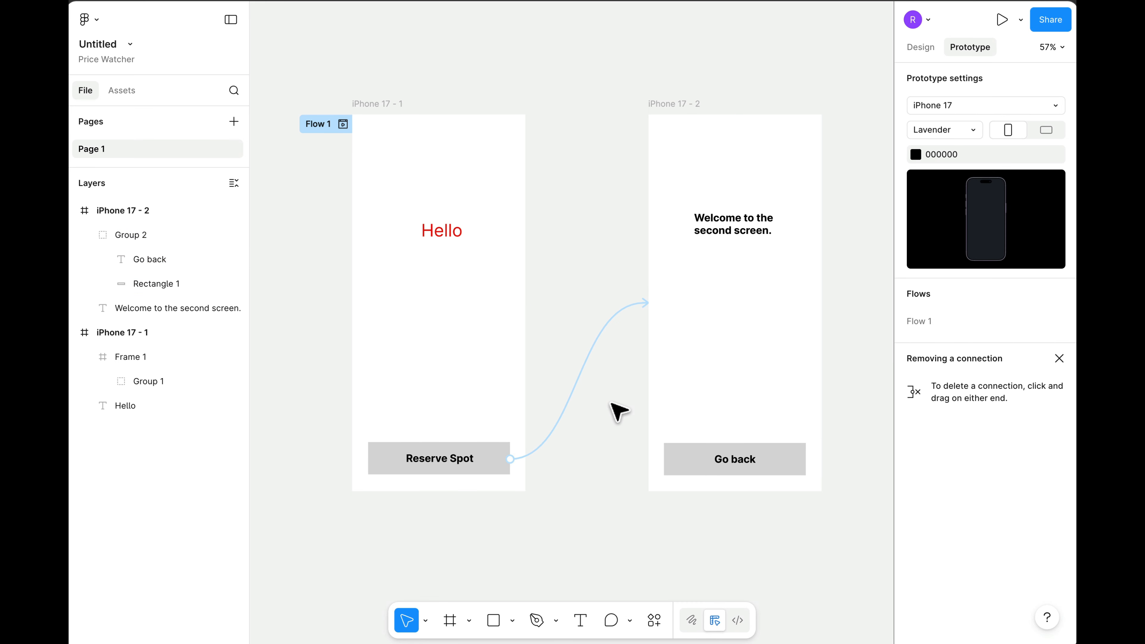
Connect the "Go back" button to iPhone 17 - 1 again and change the tap interaction's action to Back
left_click(673, 470)
left_click_drag(664, 461, 526, 275)
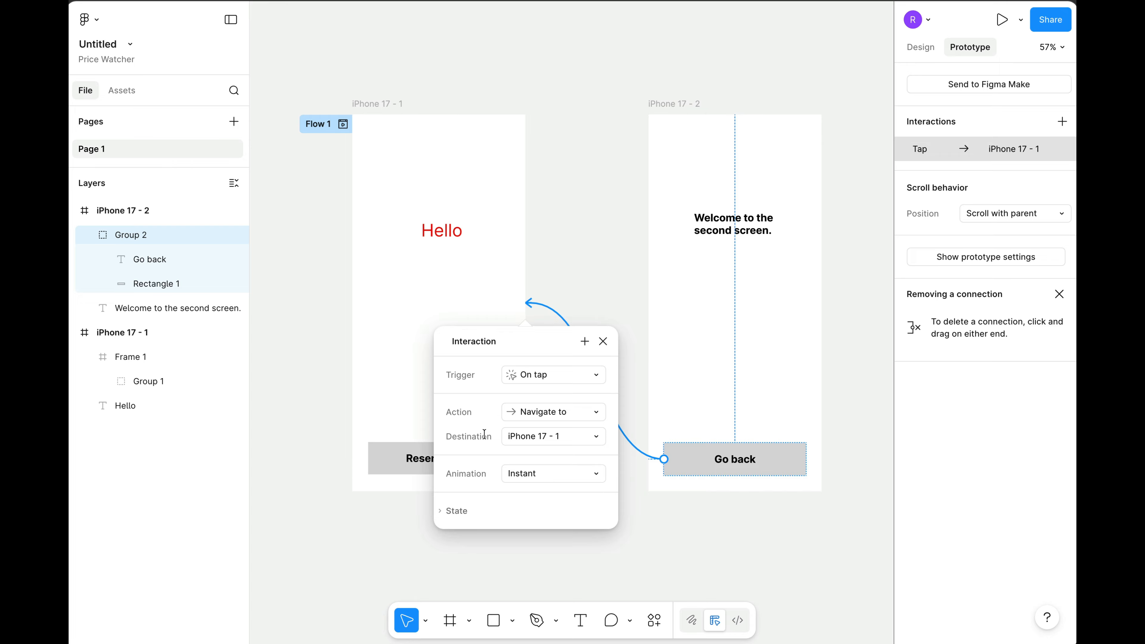
left_click(547, 413)
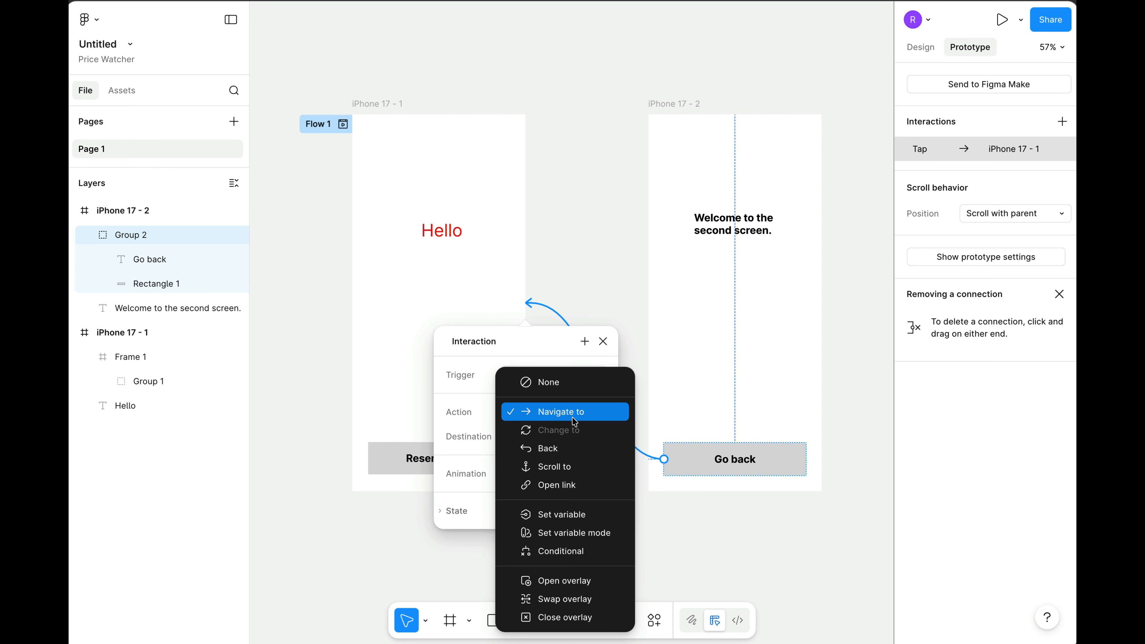
left_click(576, 451)
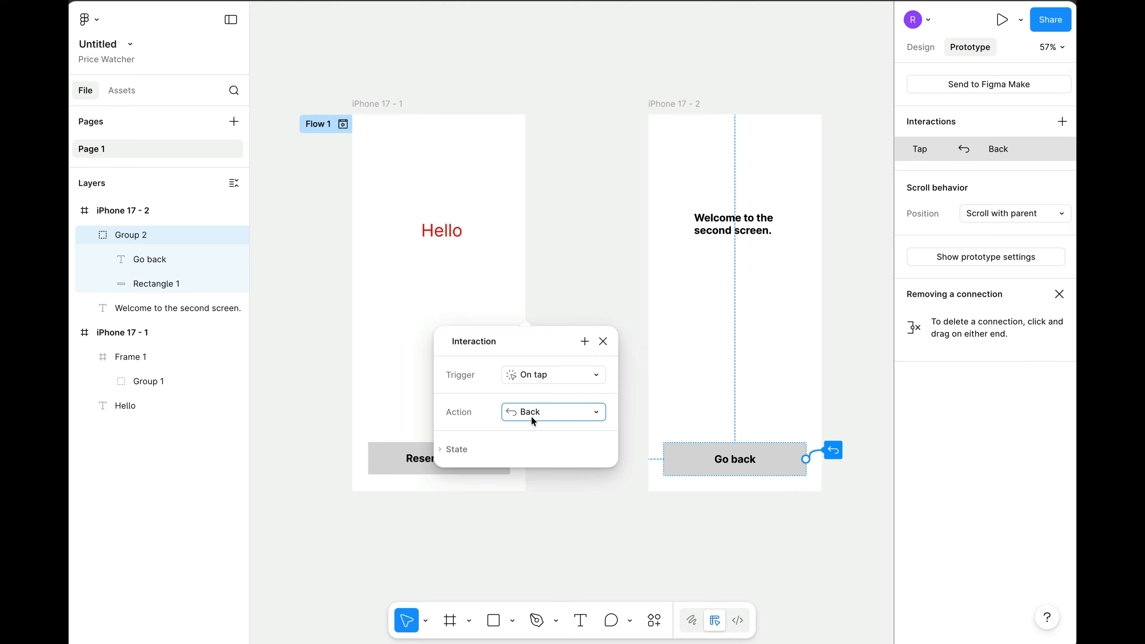
left_click(603, 342)
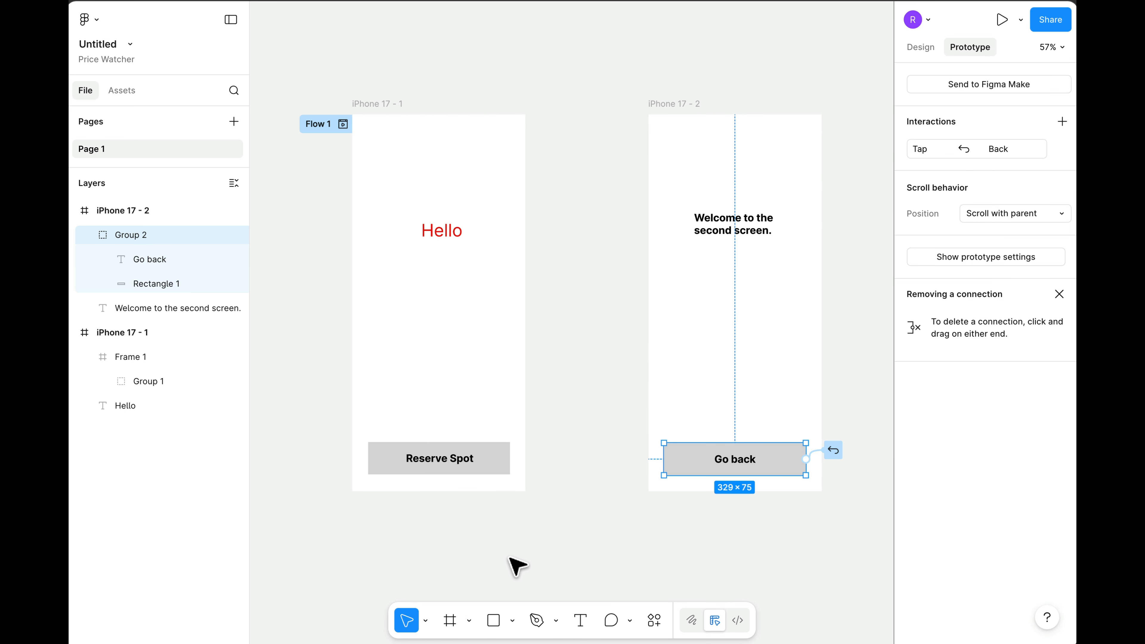
left_click(543, 538)
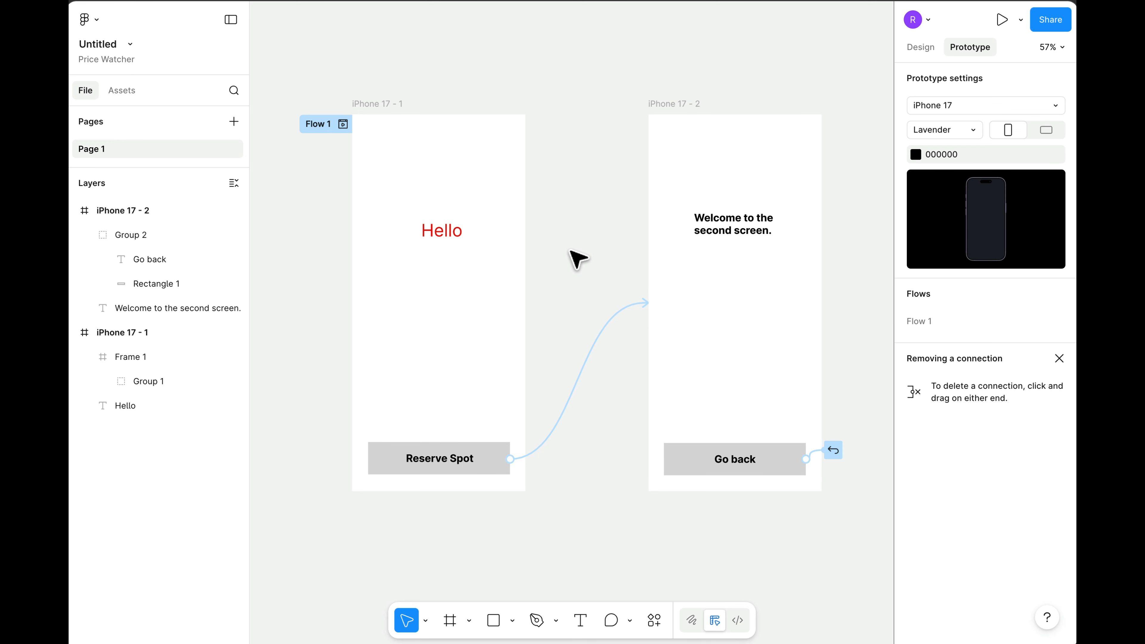
Open the inline prototype preview of Flow 1 from the iPhone 17 - 1 frame
scroll(425, 132, "down", 1)
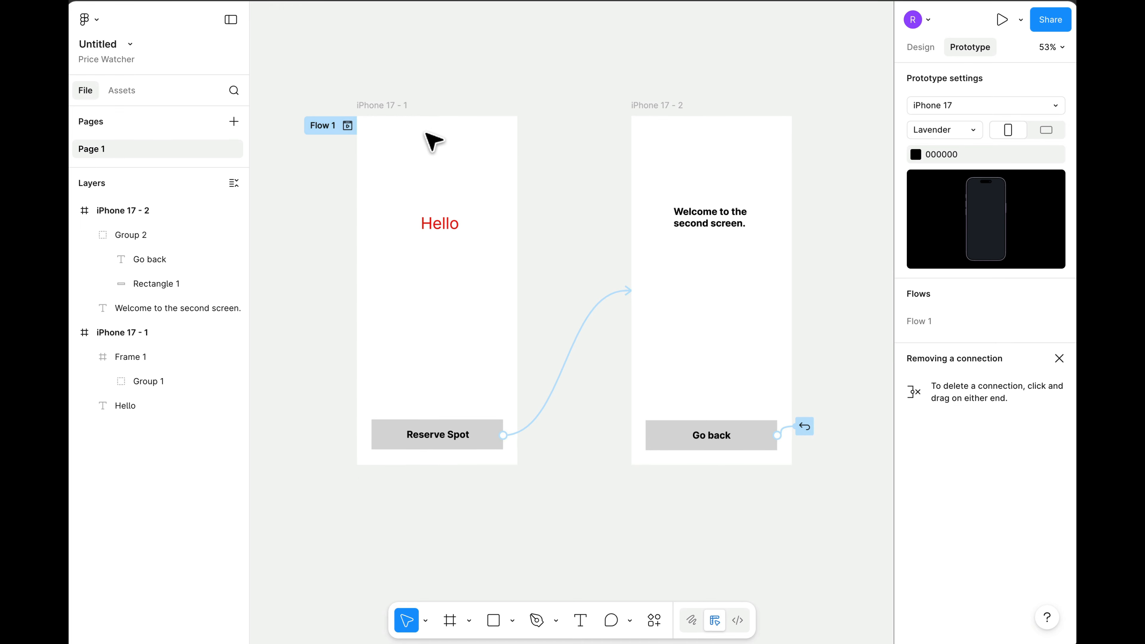
scroll(426, 133, "down", 2)
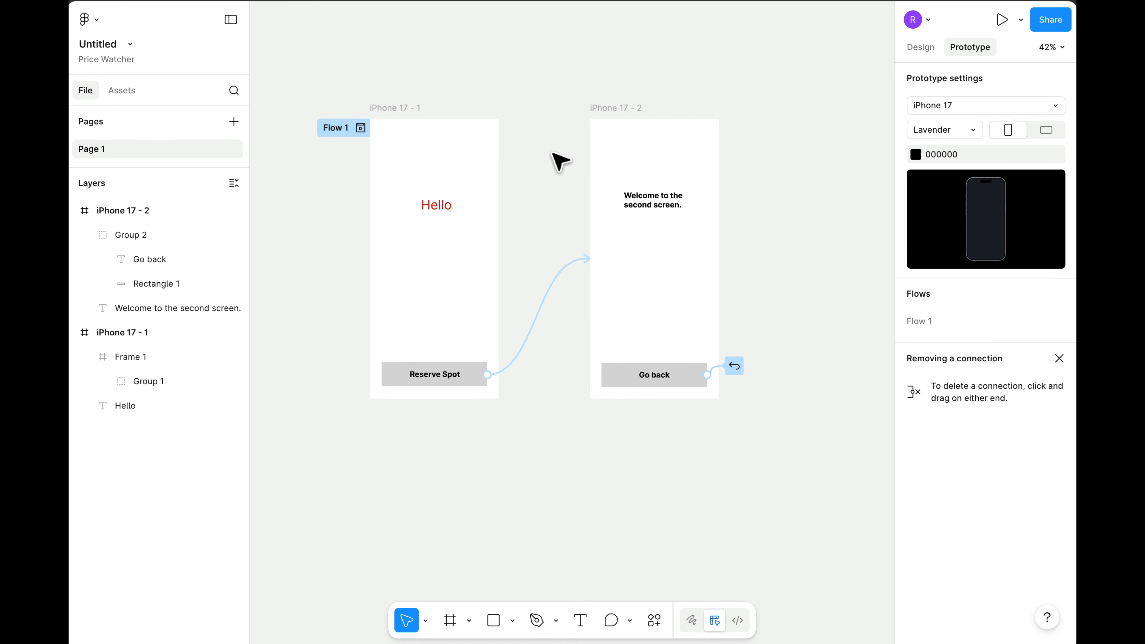
scroll(317, 82, "up", 3)
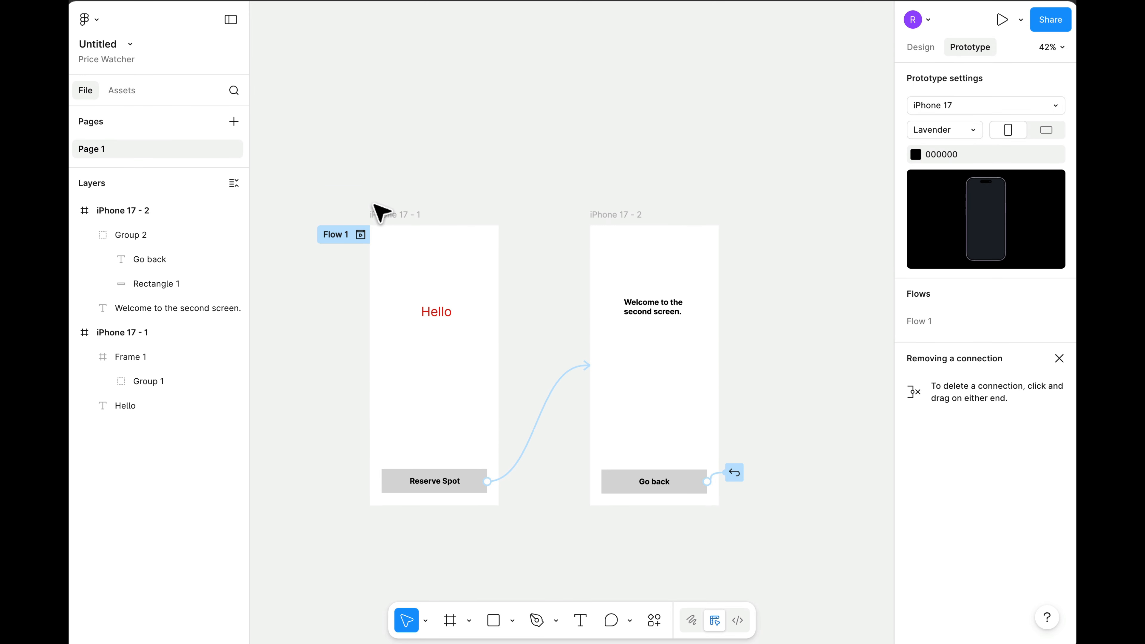
left_click(372, 247)
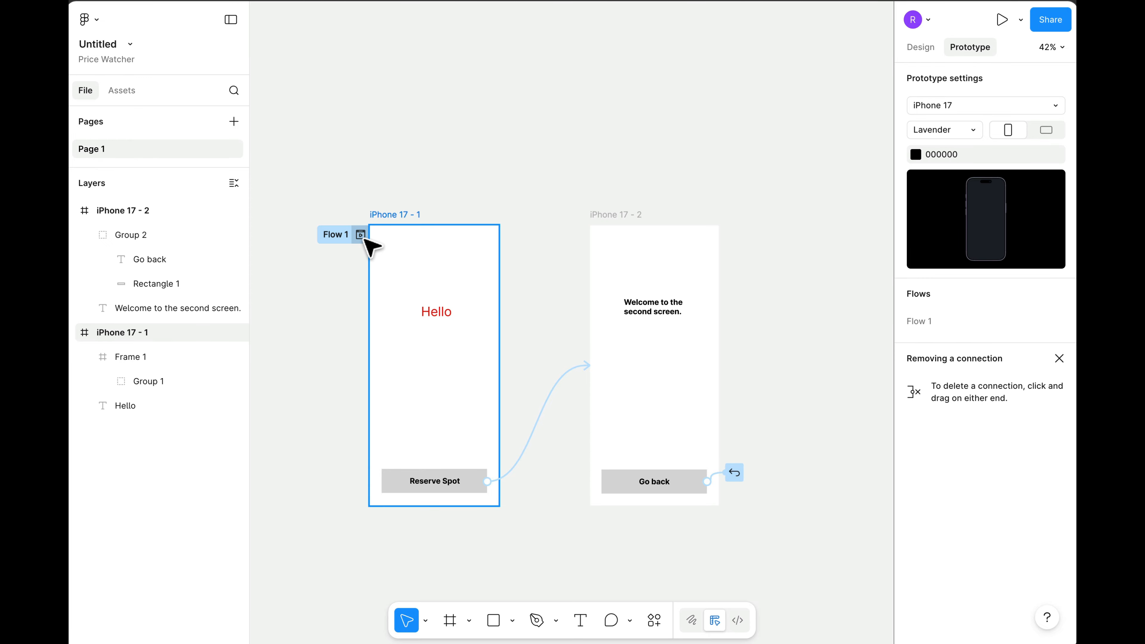
left_click(360, 234)
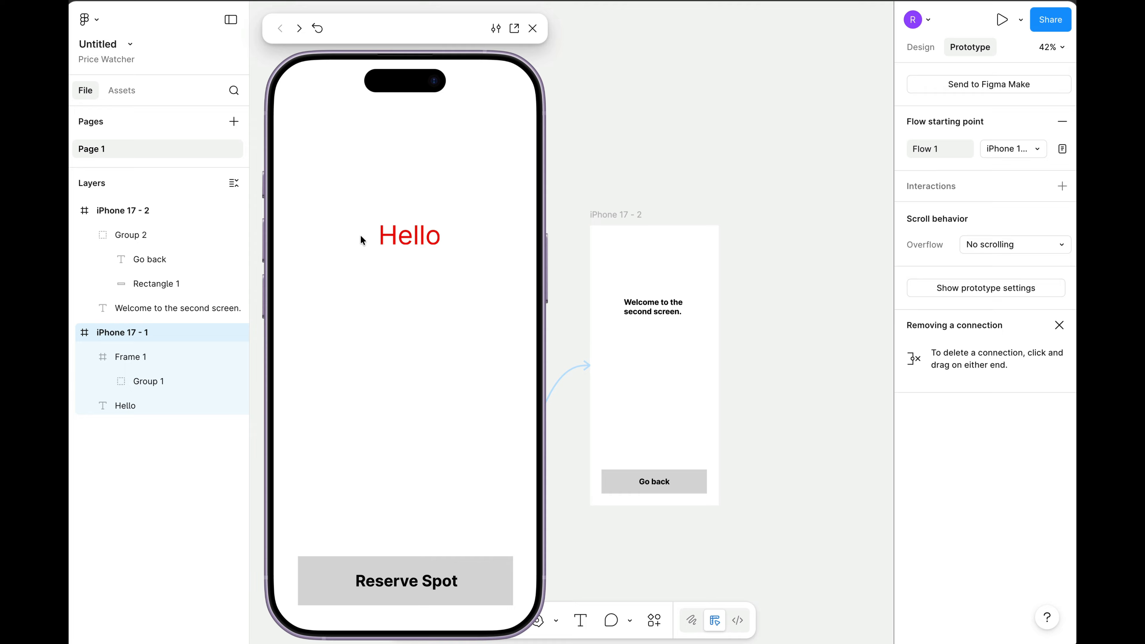
Test the preview's blank areas for clickable hotspots and go to the second screen with "Reserve Spot"
left_click(430, 279)
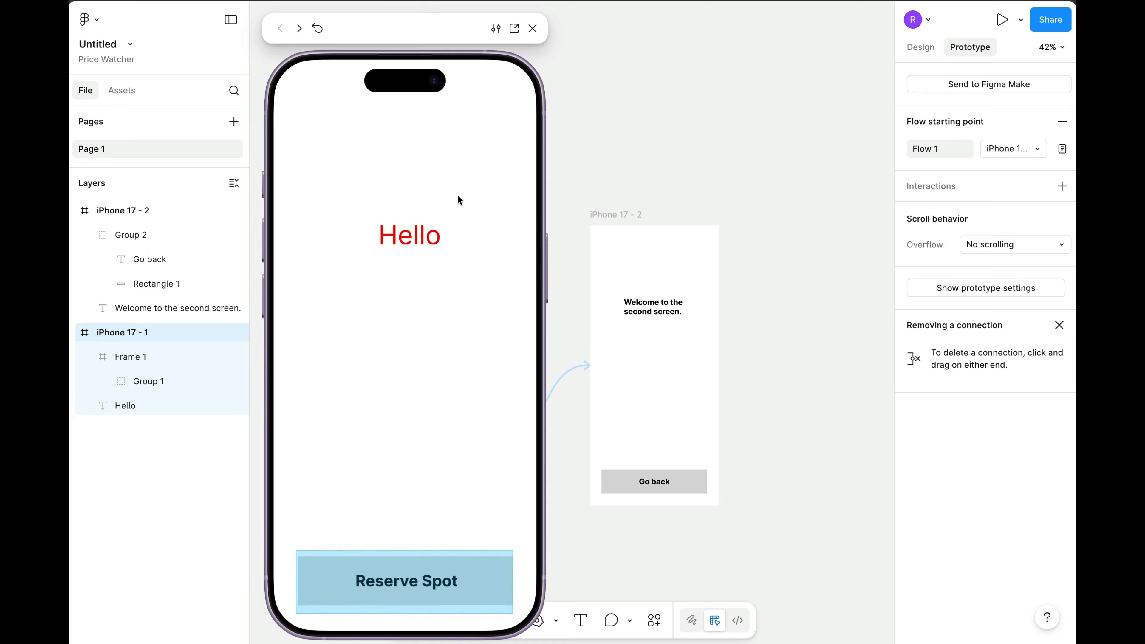
left_click(446, 243)
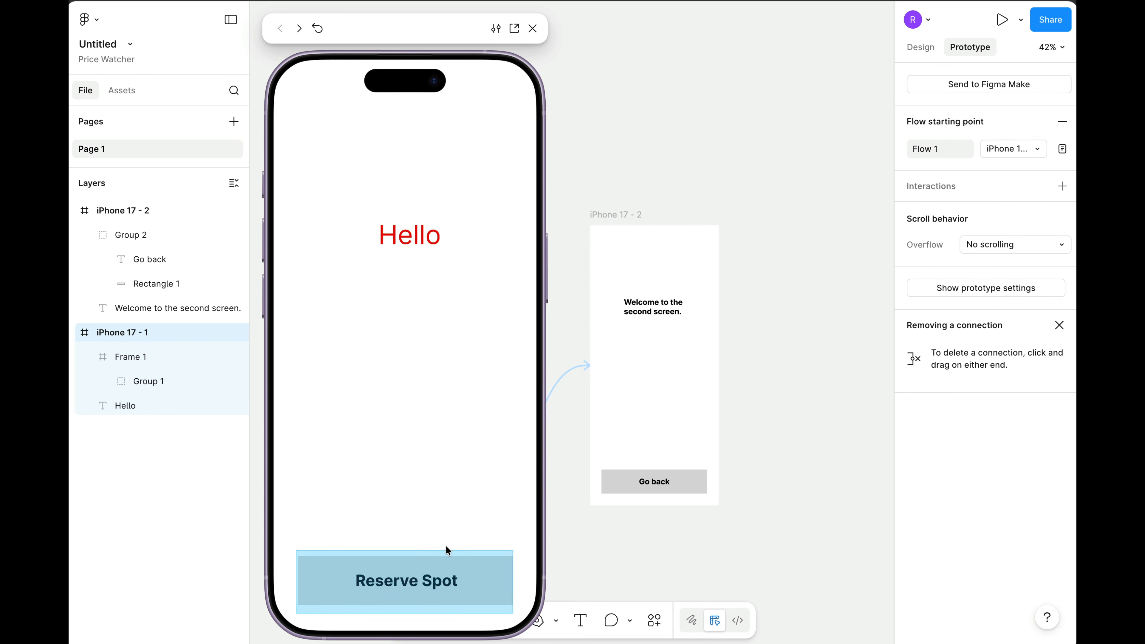
left_click(314, 333)
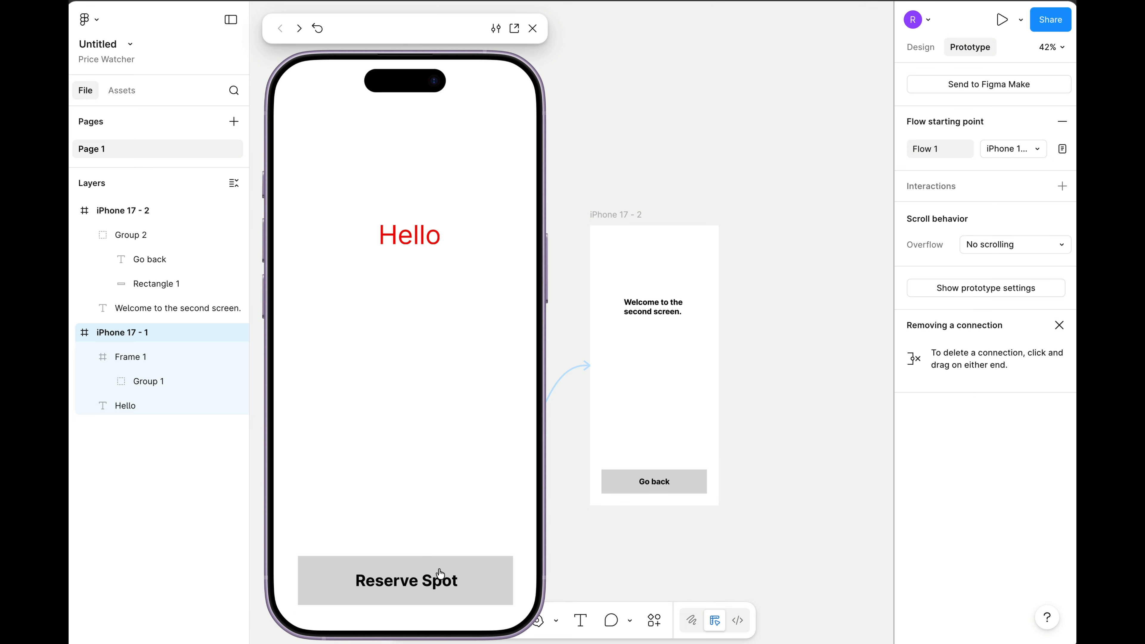
left_click(390, 340)
left_click(447, 397)
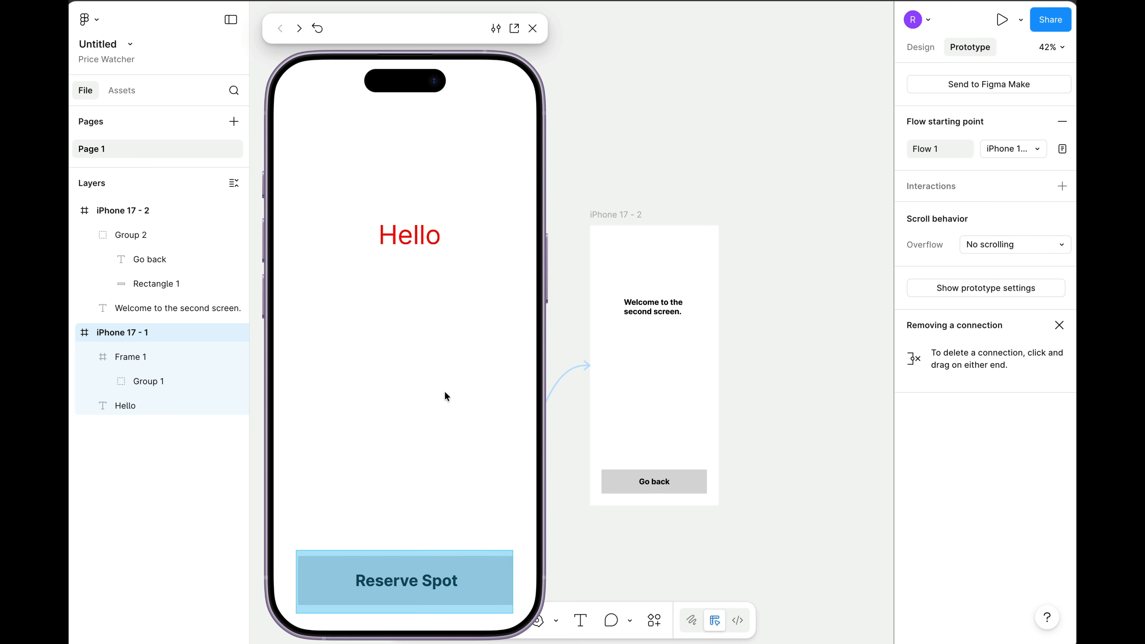
left_click(413, 586)
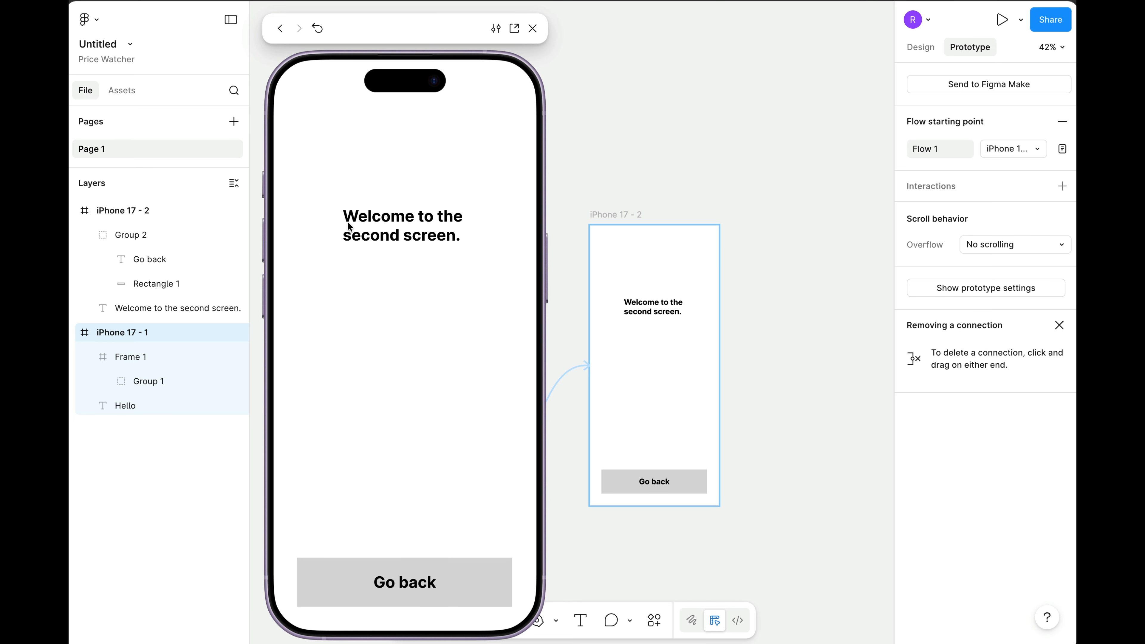
left_click(426, 318)
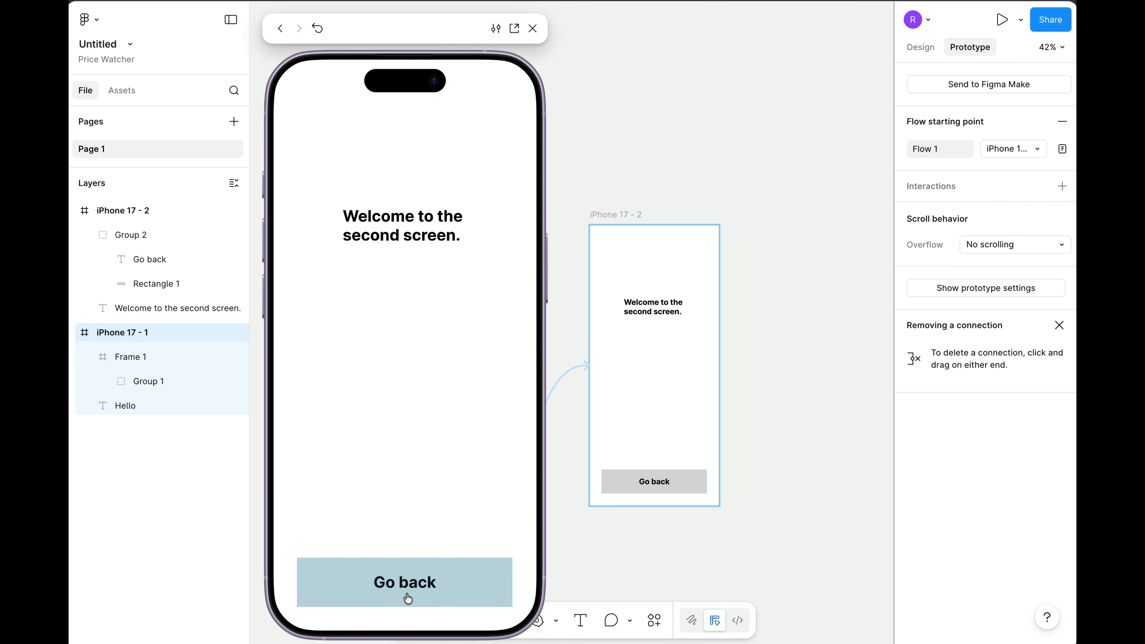
Test "Go back" on the preview's second screen, close the inline preview and deselect the iPhone 17 - 1 frame
left_click(436, 592)
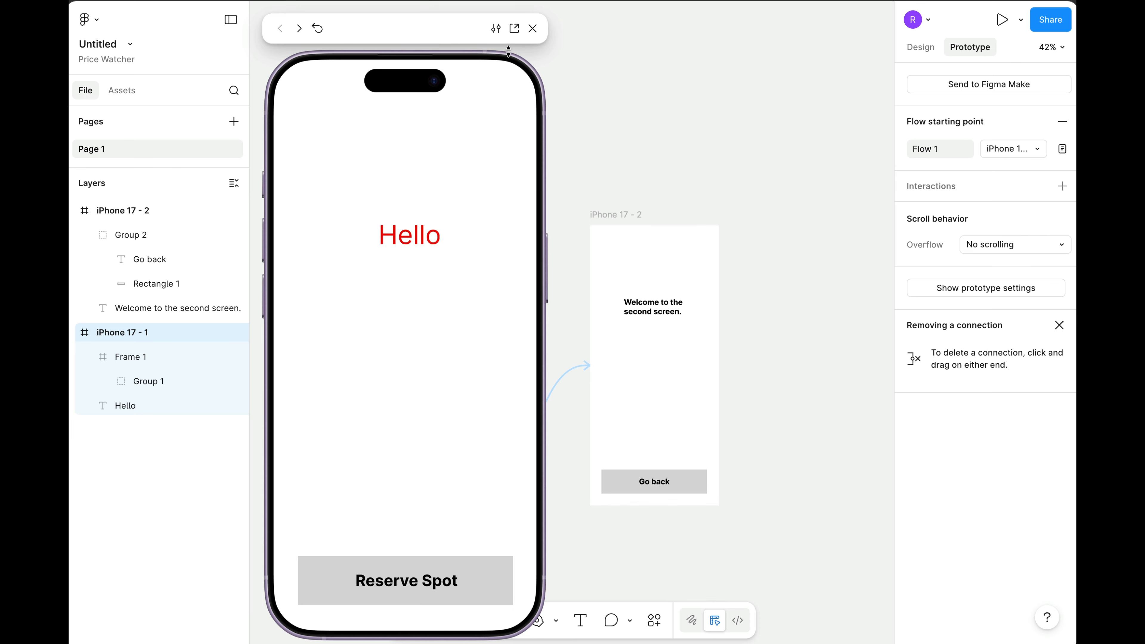
left_click(532, 28)
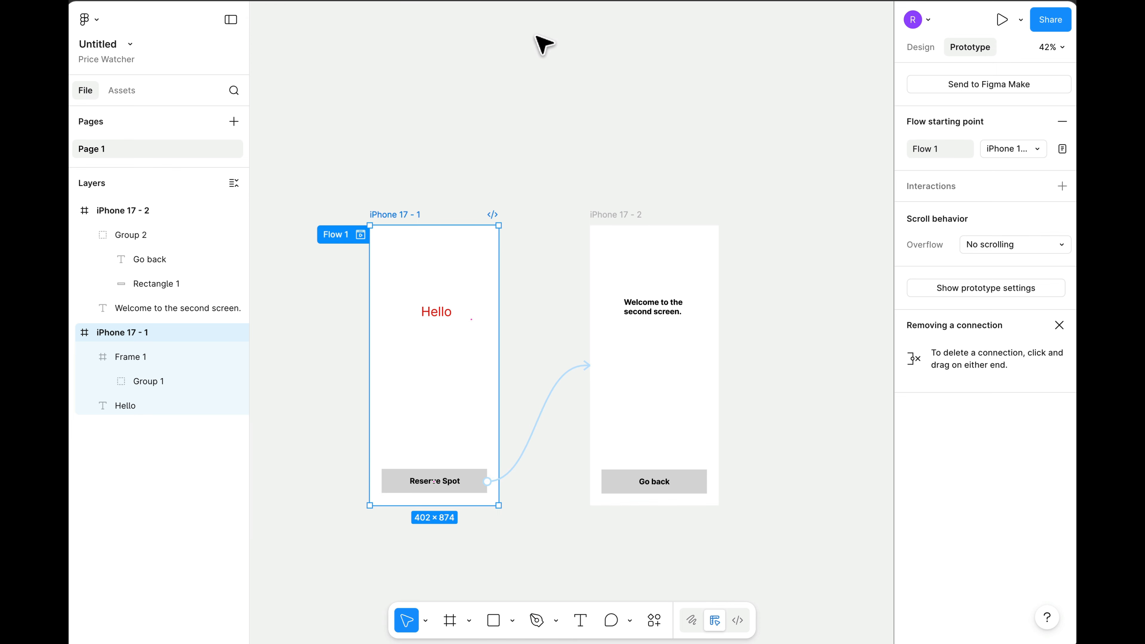
left_click(501, 166)
left_click(351, 243)
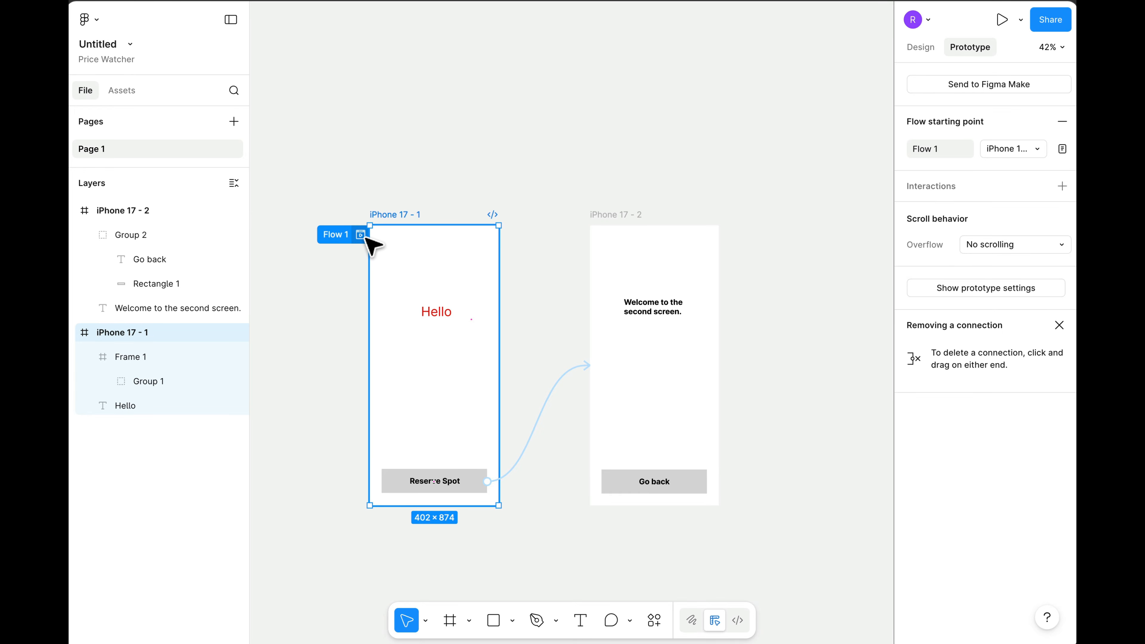
left_click(768, 152)
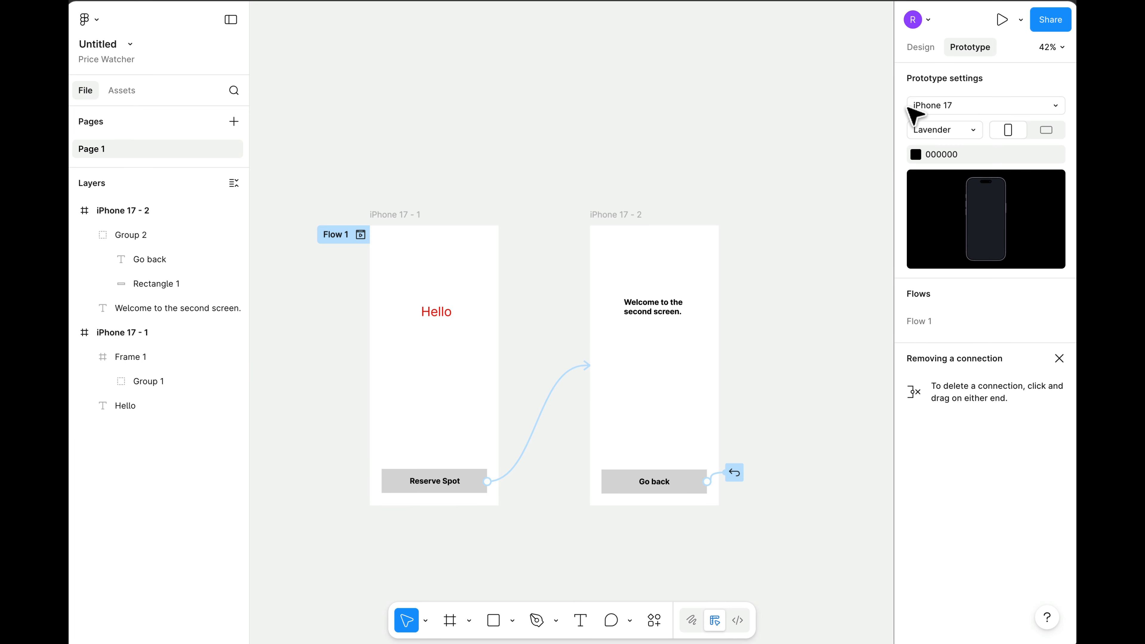
Present the prototype full screen, test moving between the screens with "Reserve Spot" and "Go back", and close the presentation
left_click(1008, 27)
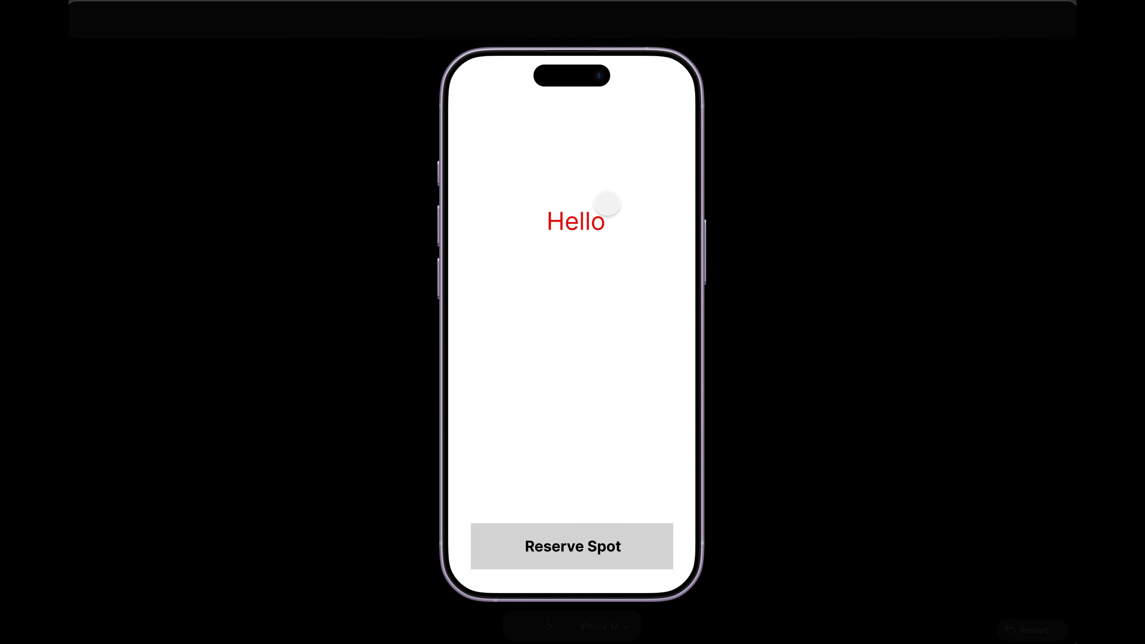
left_click(591, 545)
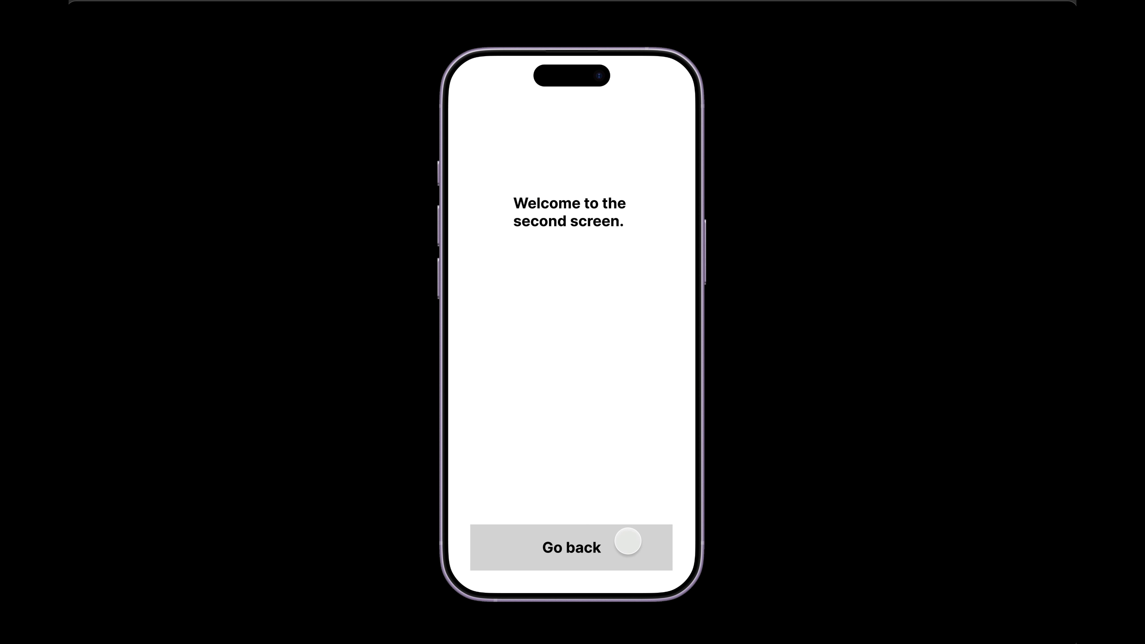
left_click(628, 541)
left_click(614, 546)
left_click(621, 546)
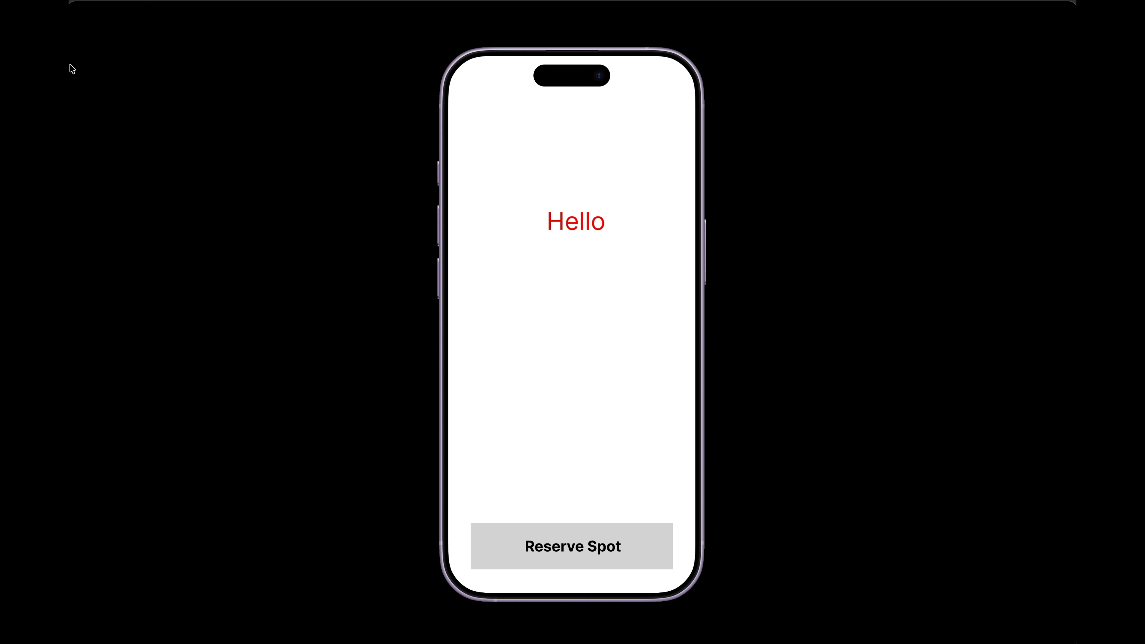
mouse_move(68, 68)
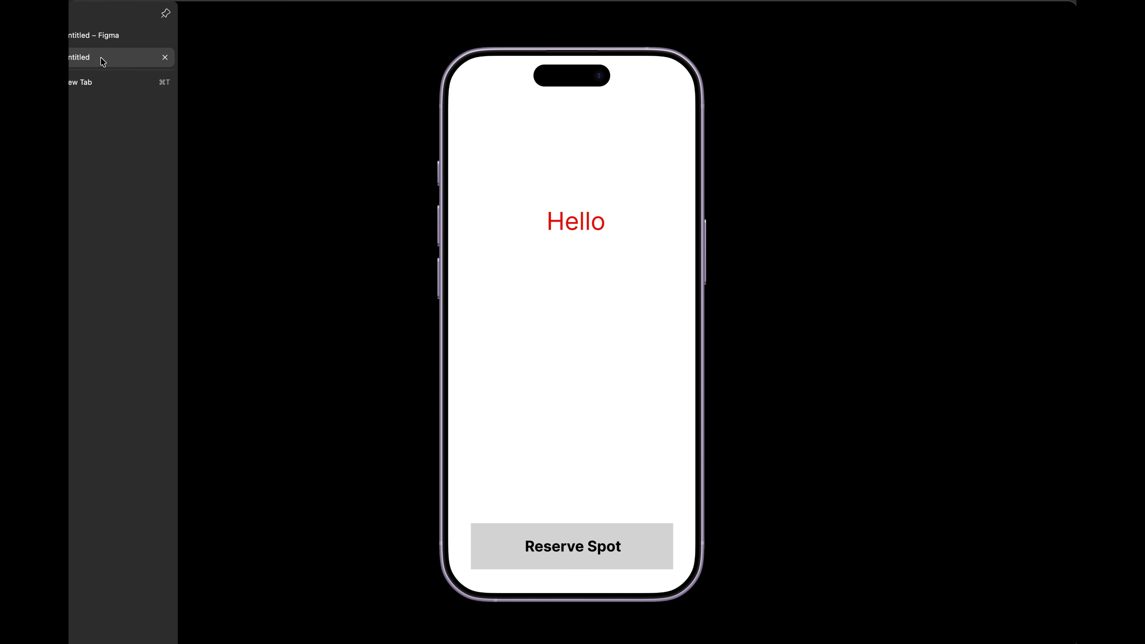
left_click(164, 58)
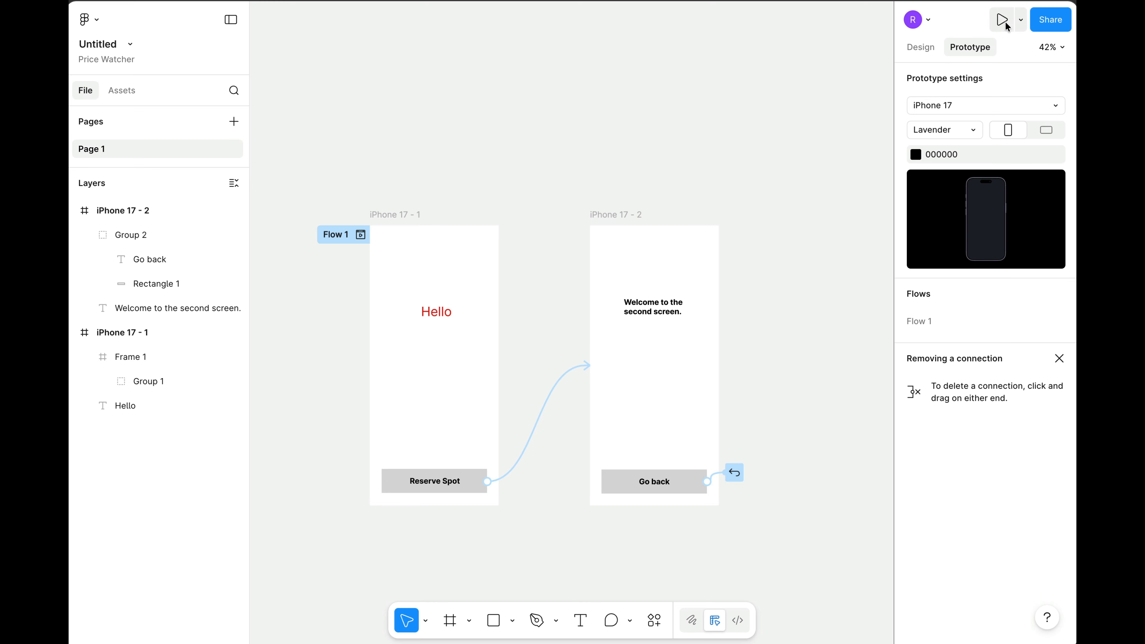
Switch the prototype play mode from Present to Preview, view the first screen inline and close the preview
left_click(1021, 21)
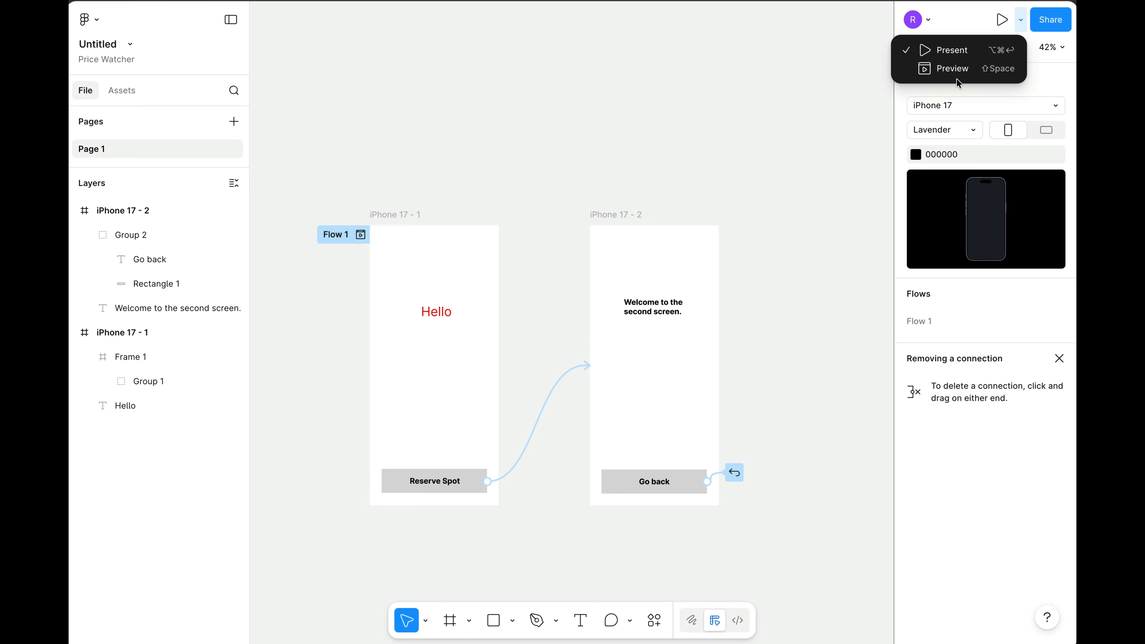
left_click(952, 69)
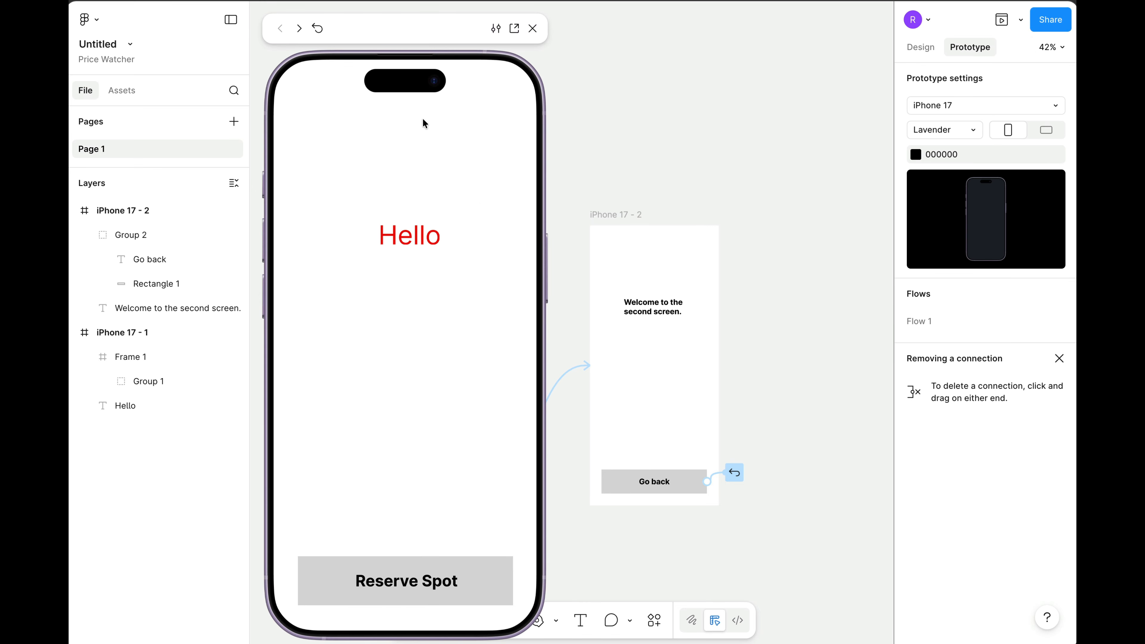
left_click(534, 30)
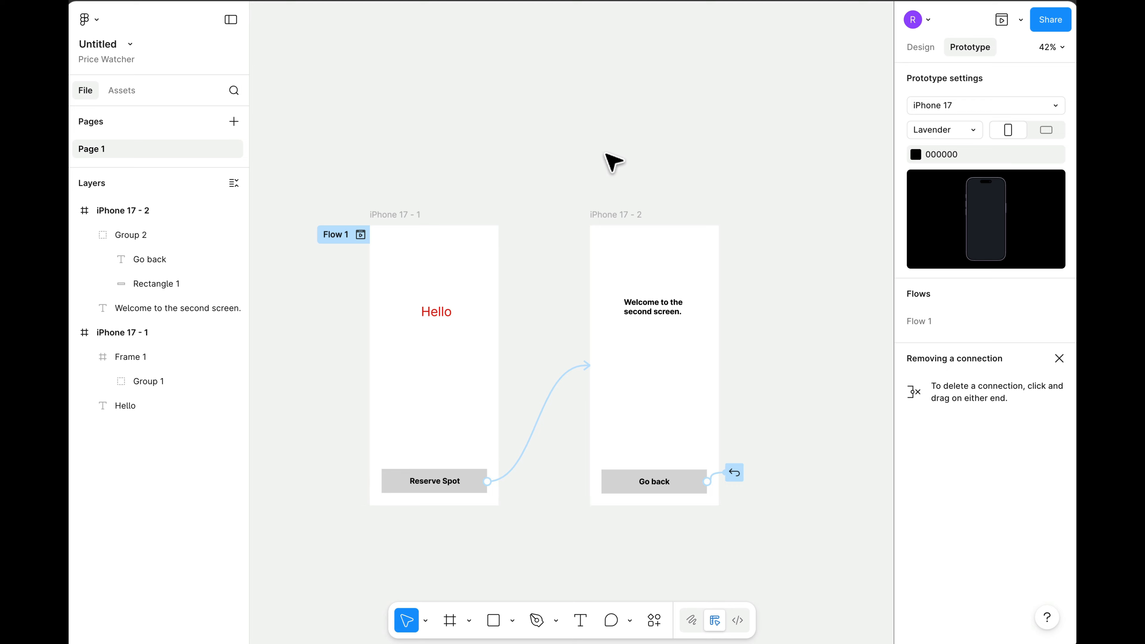
Set the file's share access to Anyone with view permission, save it and copy the file link
left_click(1054, 25)
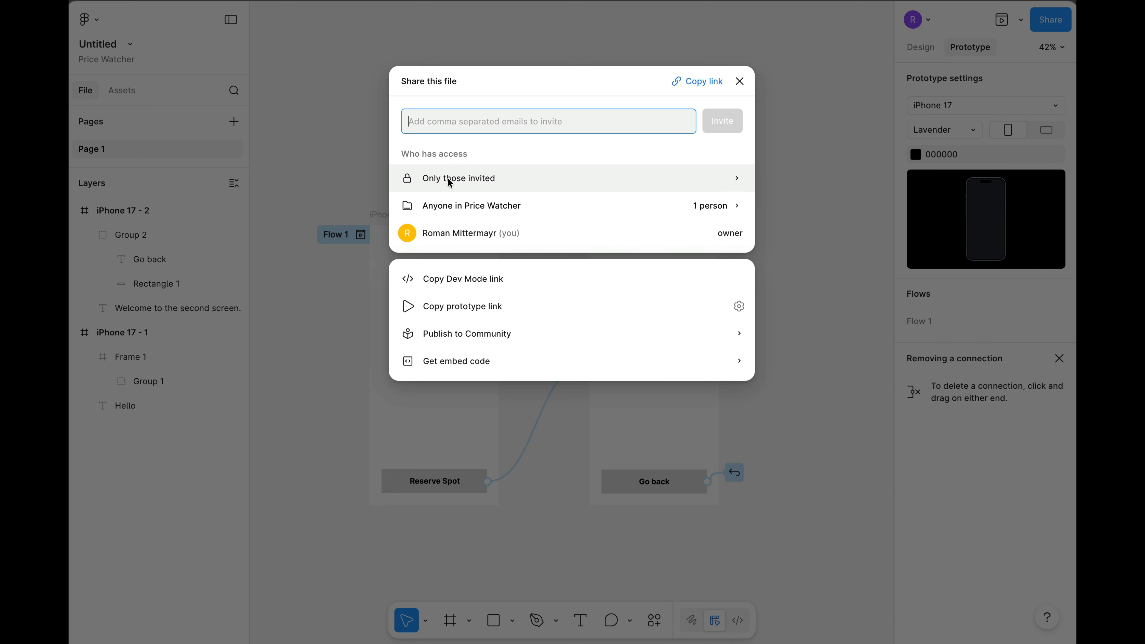
left_click(494, 181)
left_click(481, 183)
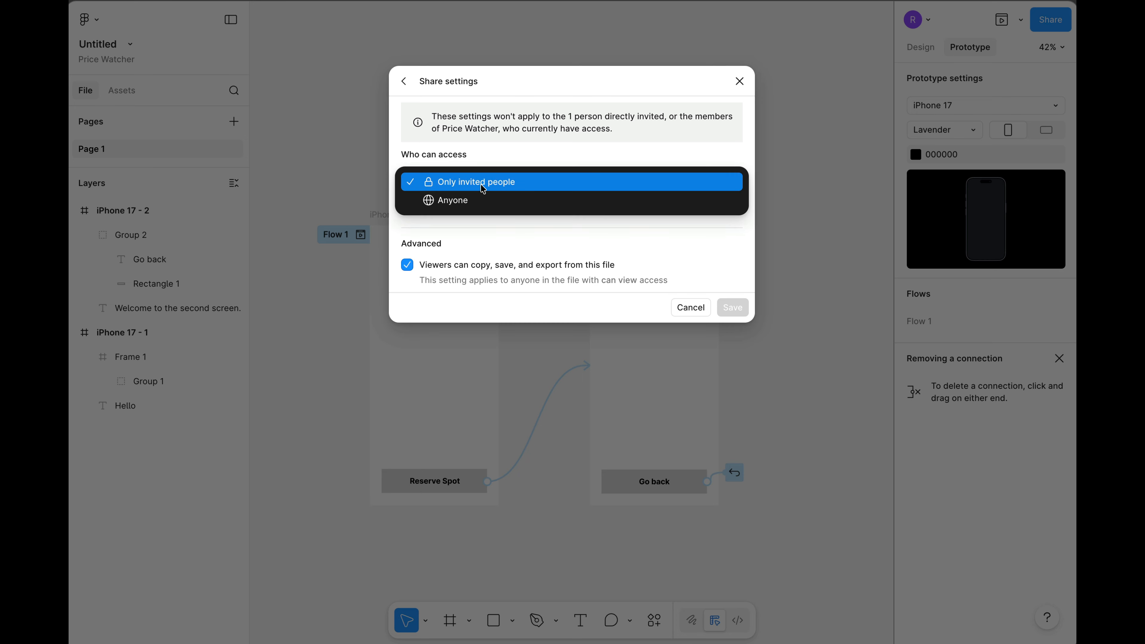
left_click(484, 203)
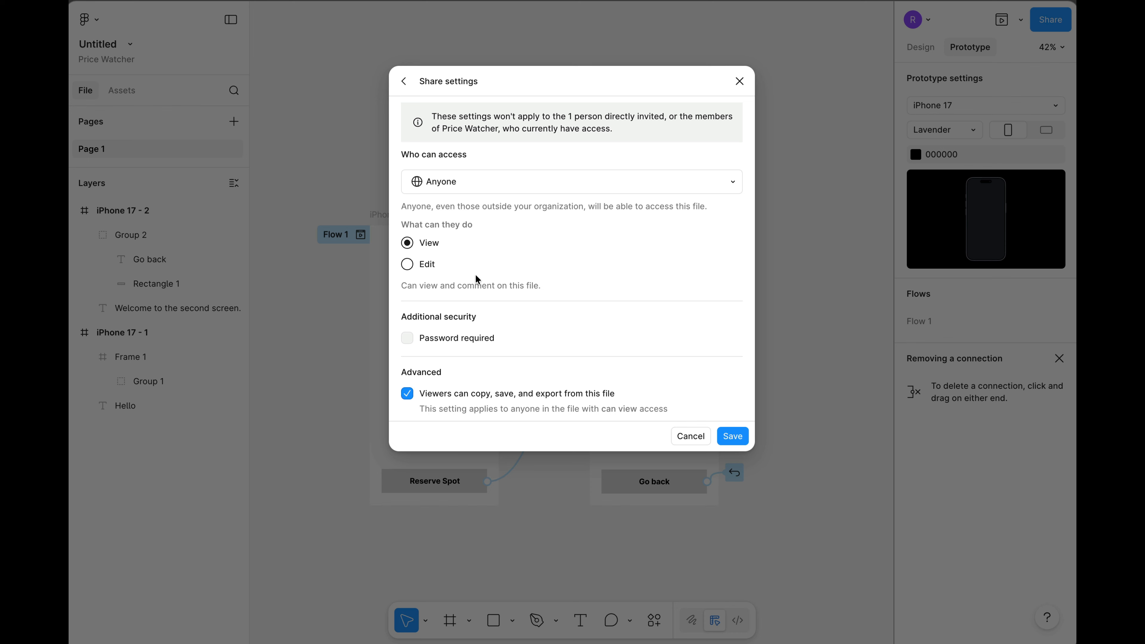
left_click(728, 437)
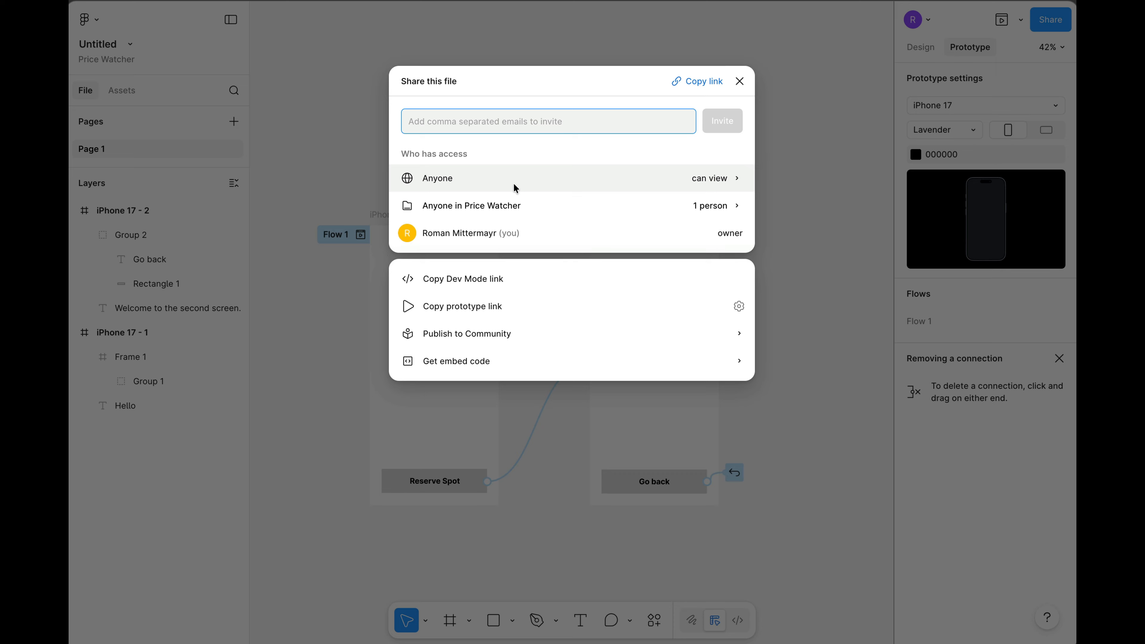
left_click(695, 82)
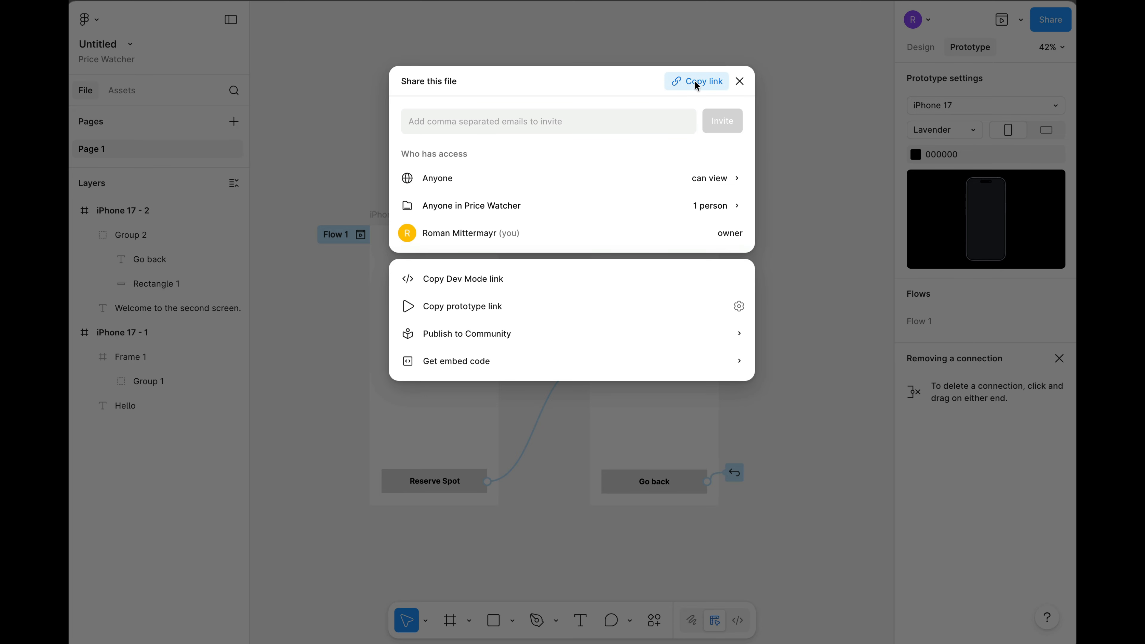
left_click(740, 82)
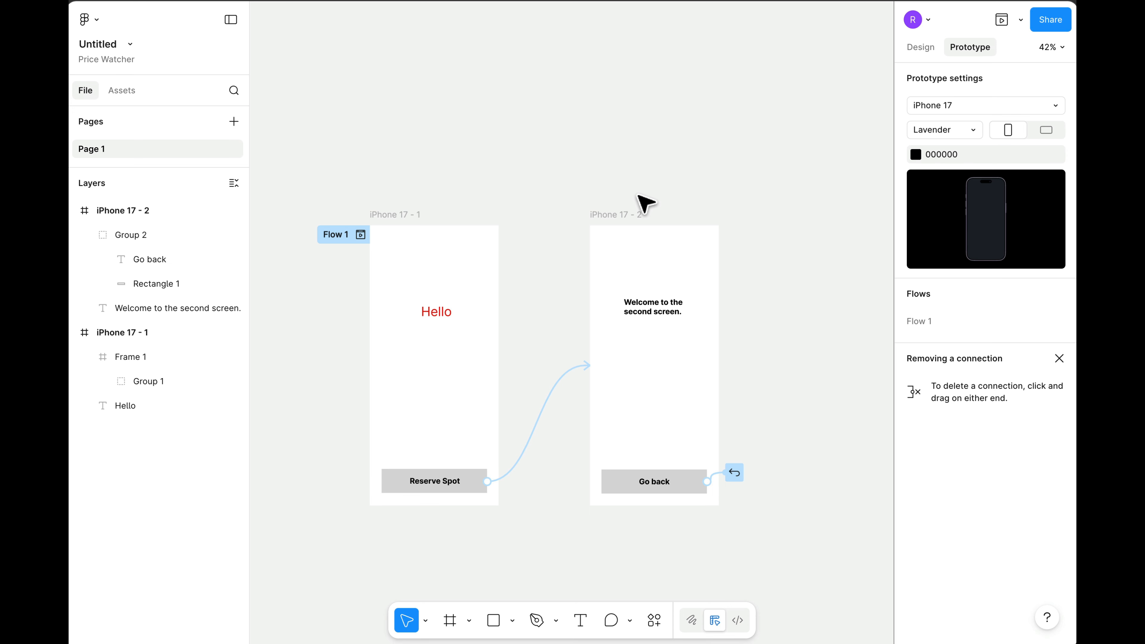